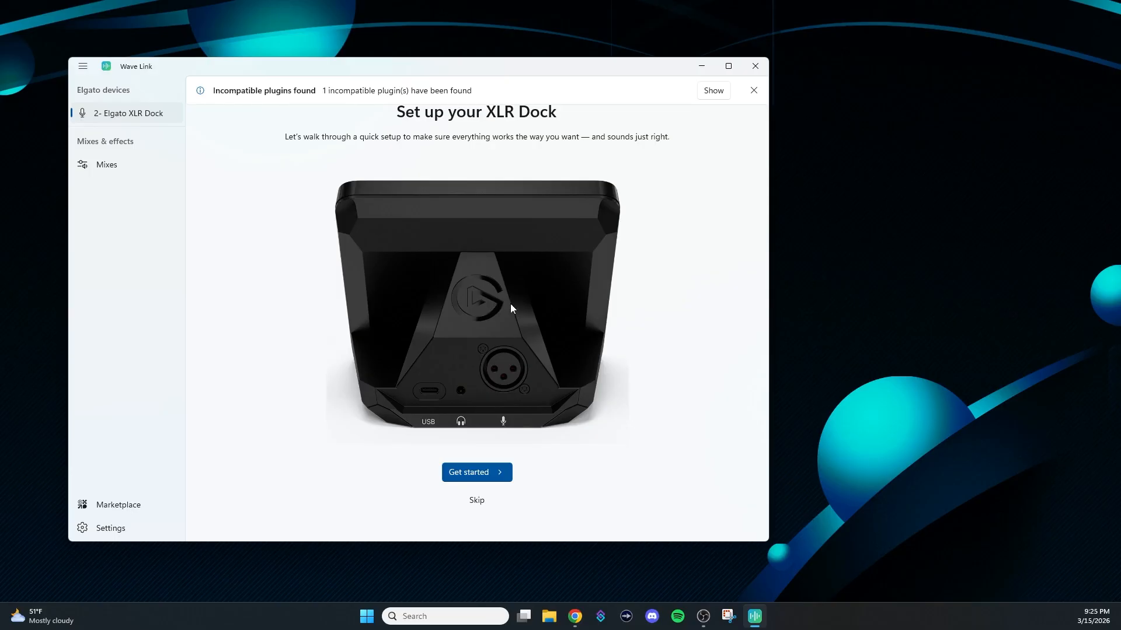
# Review the list of incompatible plugins and dismiss the notice.
pyautogui.click(706, 90)
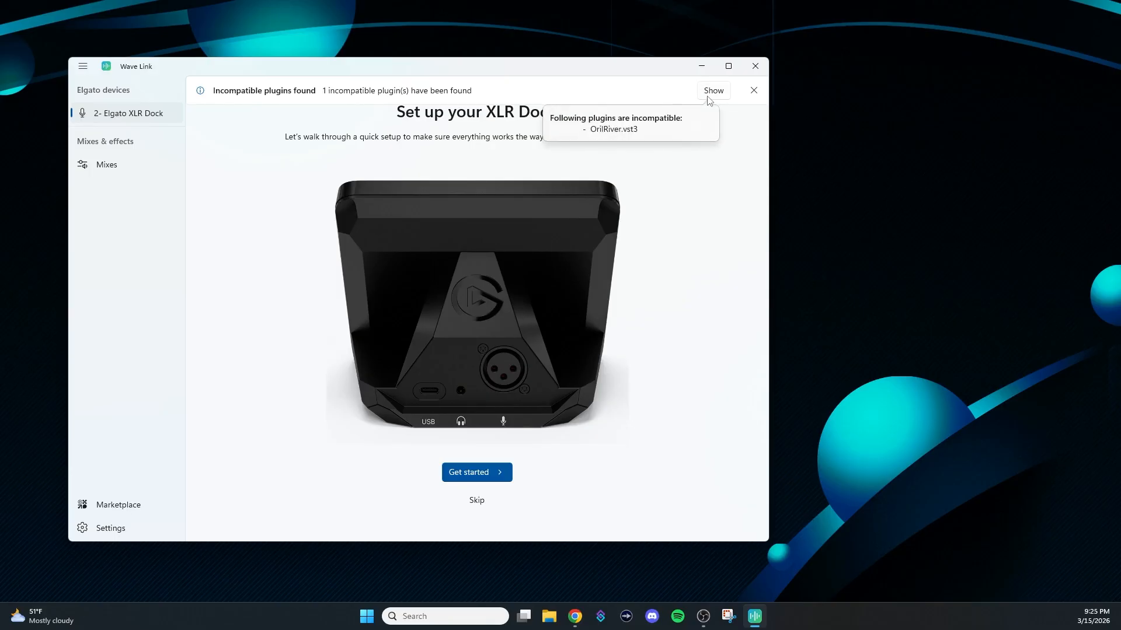
pyautogui.click(754, 90)
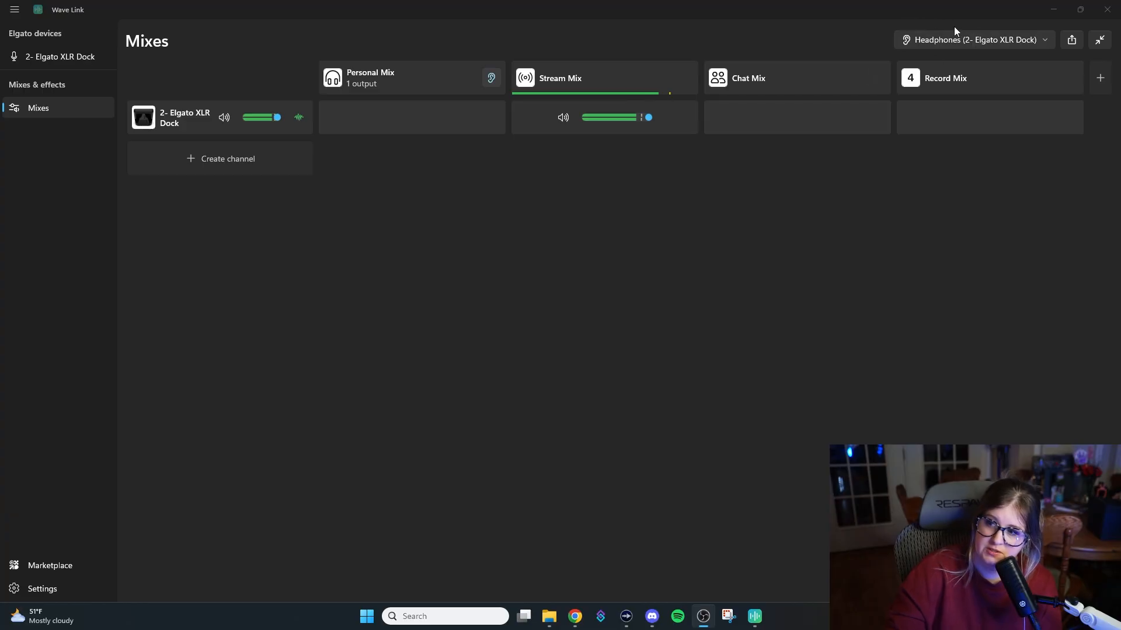
# View the available monitoring output devices and volume, then close the list keeping the current headphones.
pyautogui.click(1006, 41)
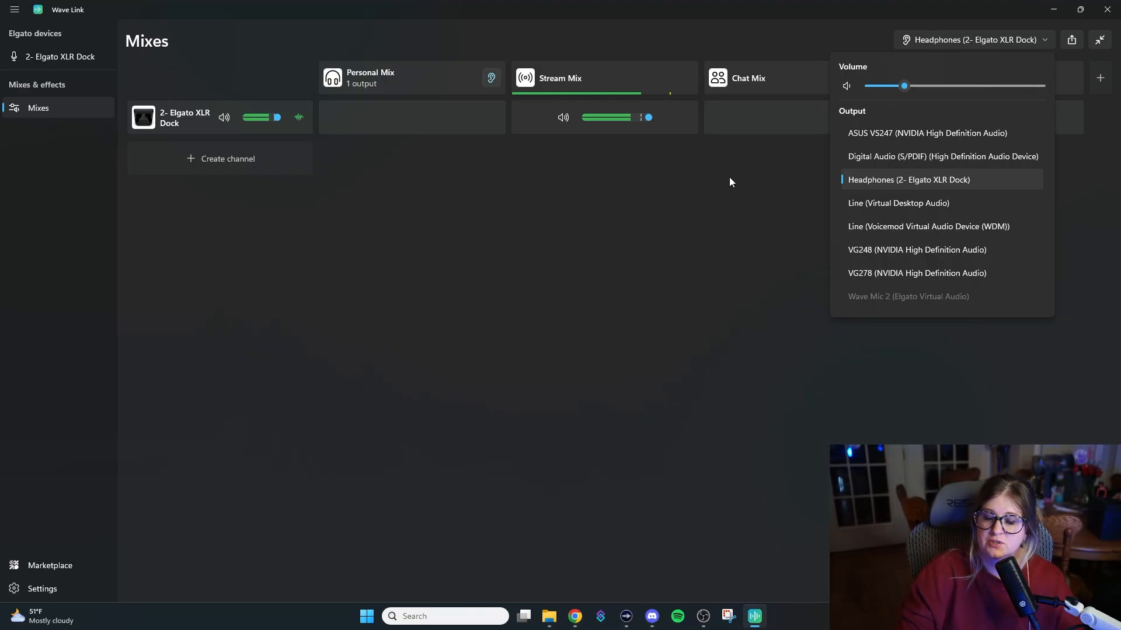
pyautogui.click(902, 41)
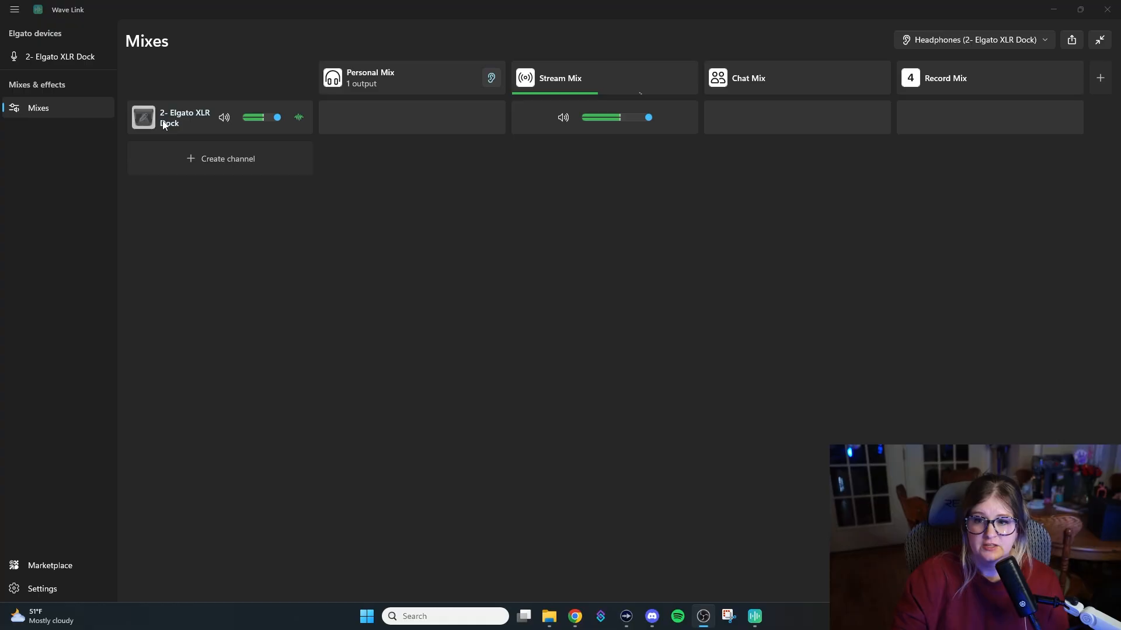
# Create an empty channel from the Music preset below the XLR Dock channel.
pyautogui.click(192, 162)
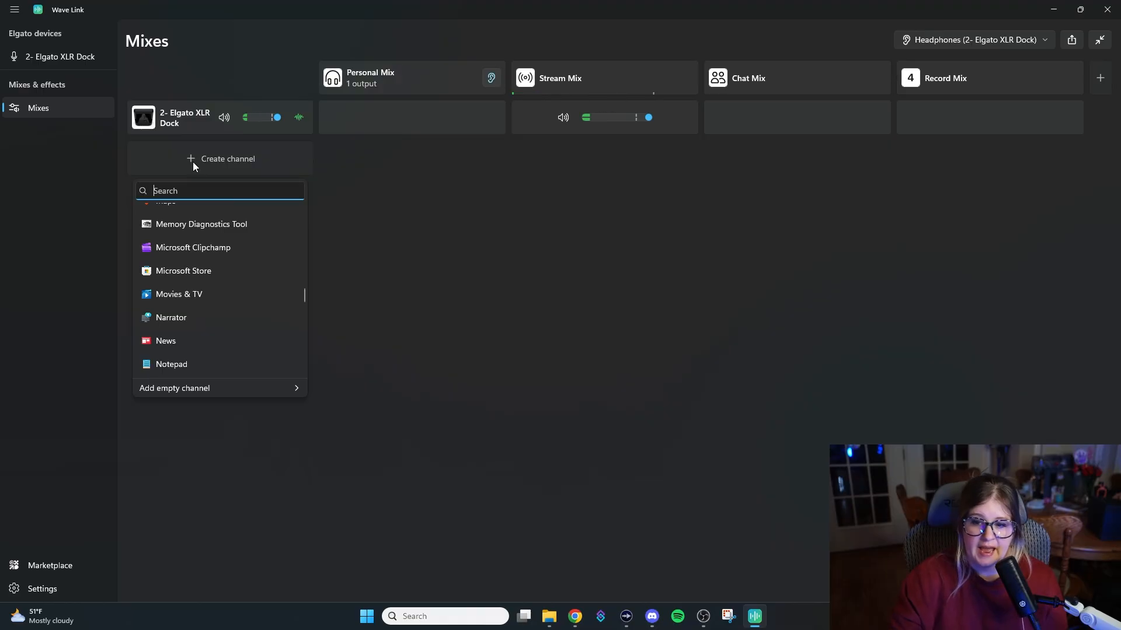
pyautogui.scroll(1, 224, 274)
pyautogui.scroll(4, 225, 275)
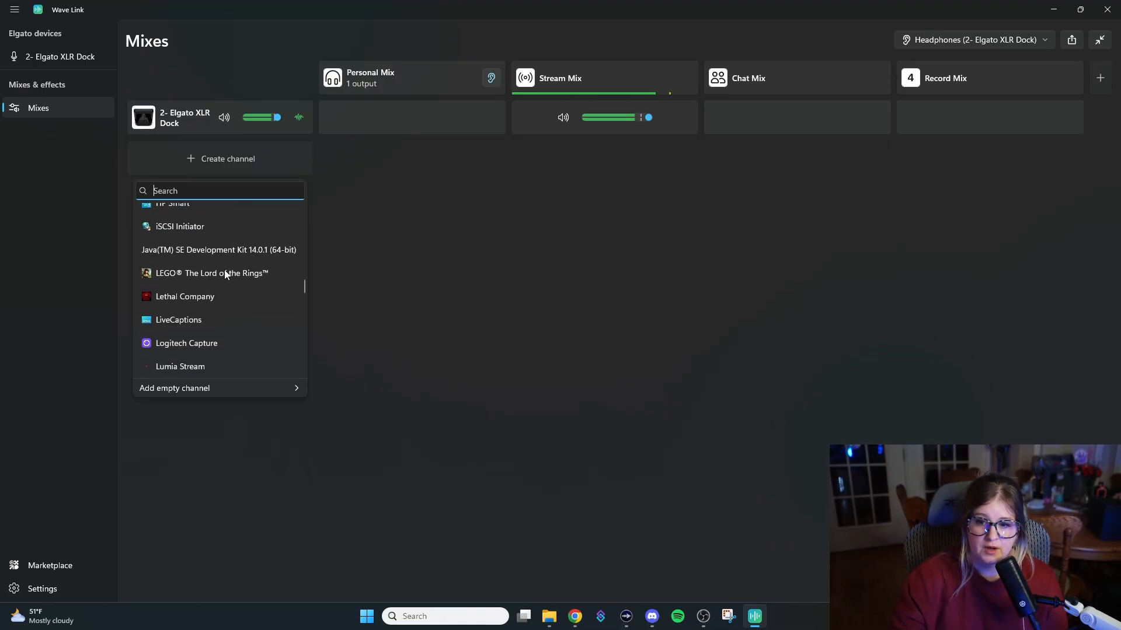
pyautogui.scroll(-2, 224, 274)
pyautogui.scroll(-10, 224, 269)
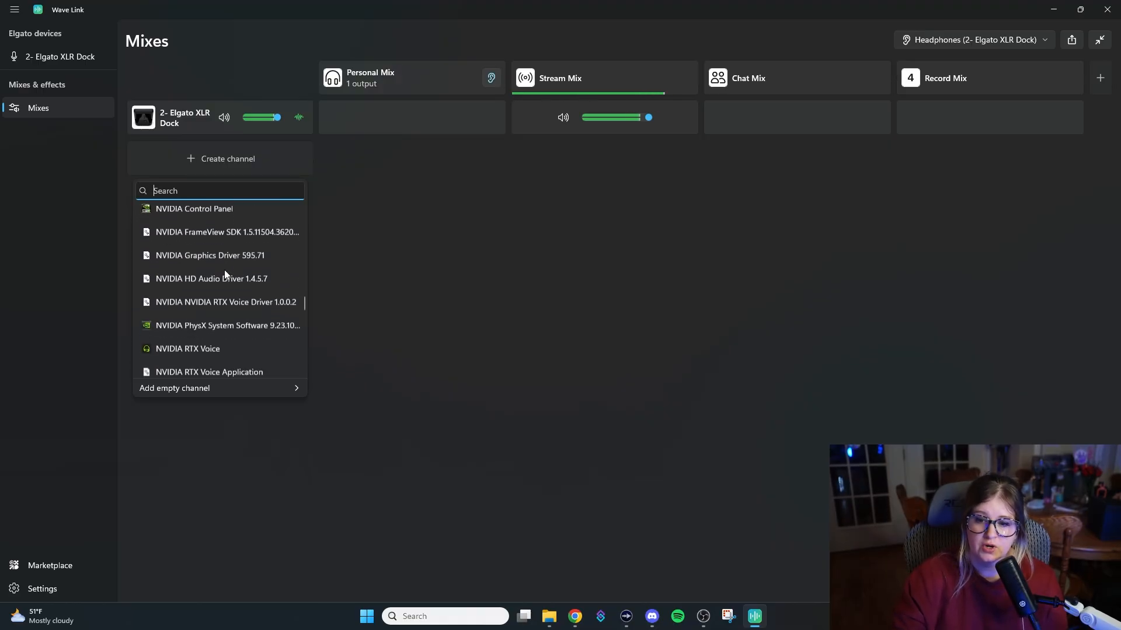
pyautogui.click(227, 389)
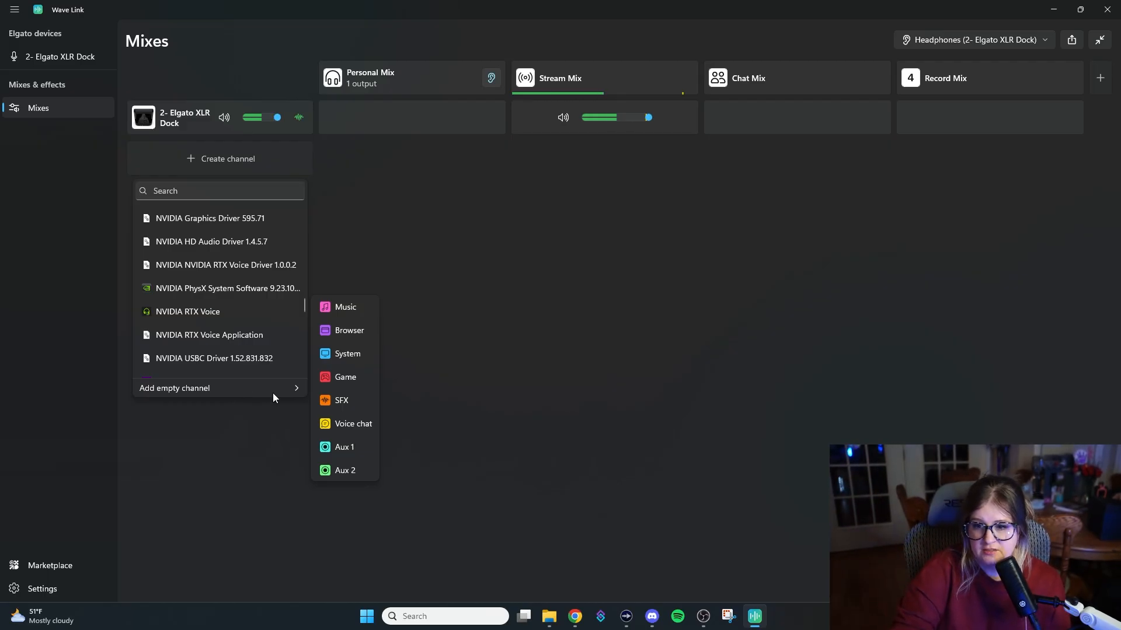
pyautogui.click(351, 313)
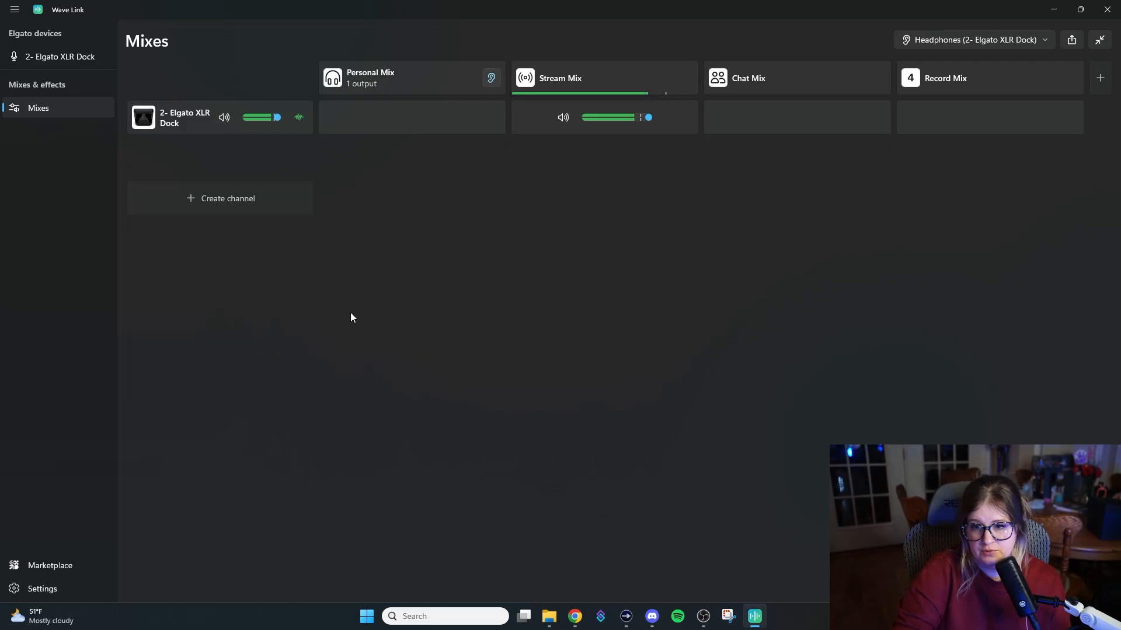
# Create two more empty channels from the Game and SFX presets.
pyautogui.click(198, 204)
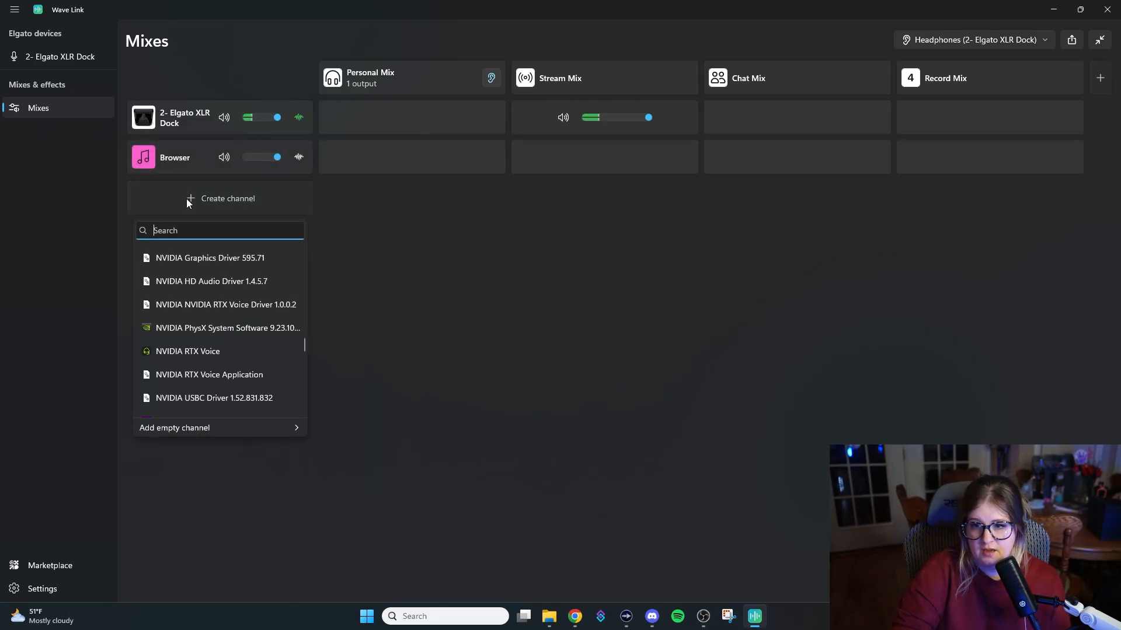
pyautogui.click(183, 430)
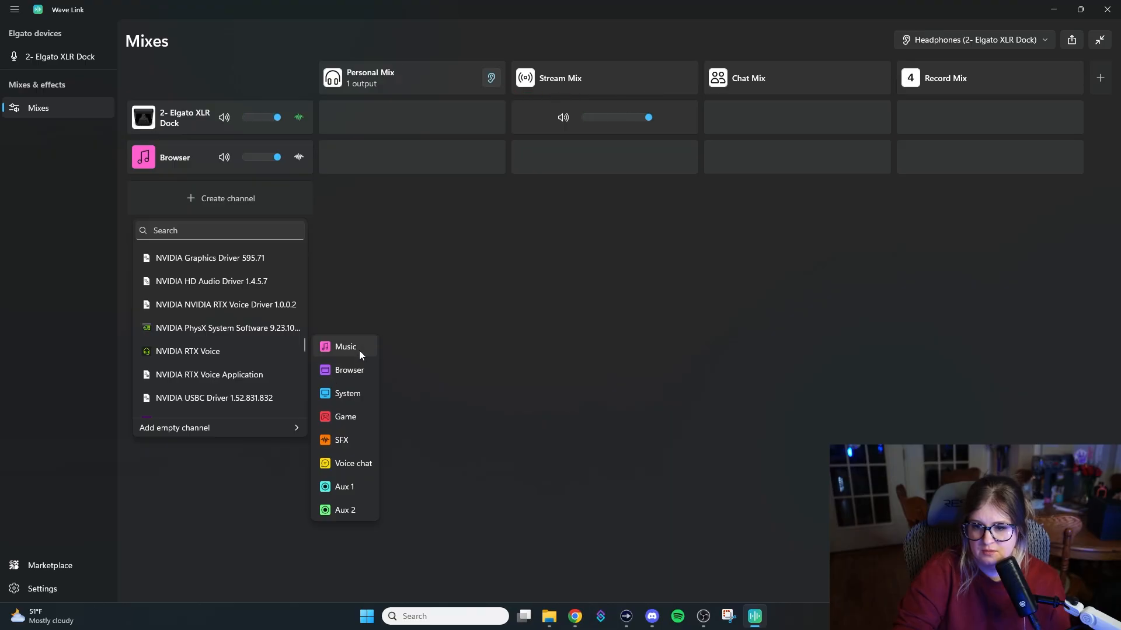
pyautogui.click(345, 417)
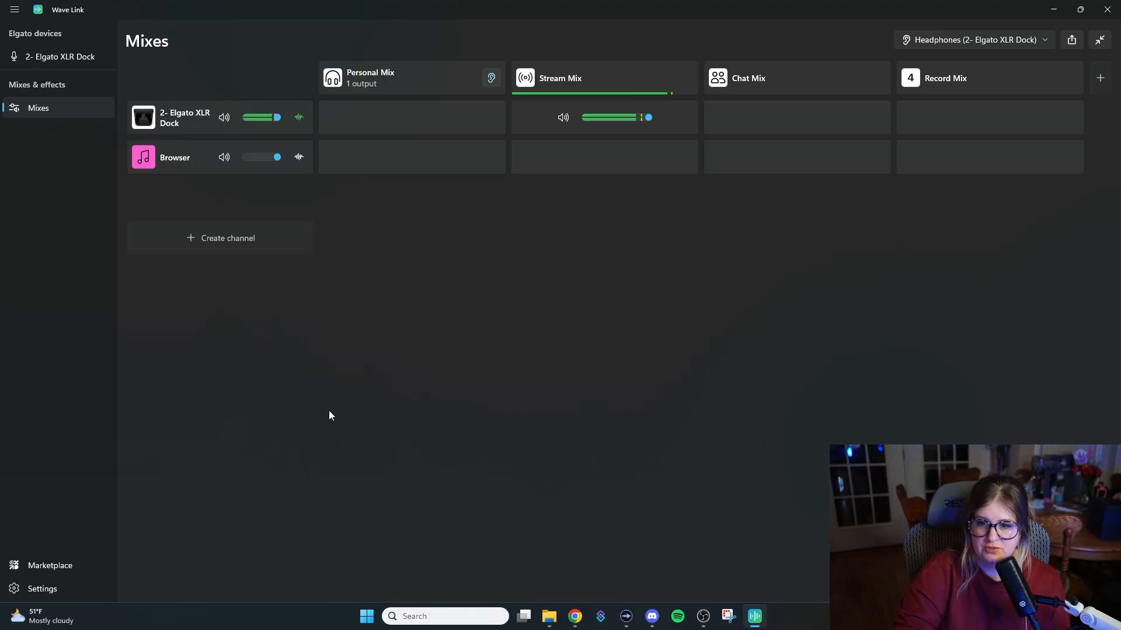
pyautogui.click(187, 240)
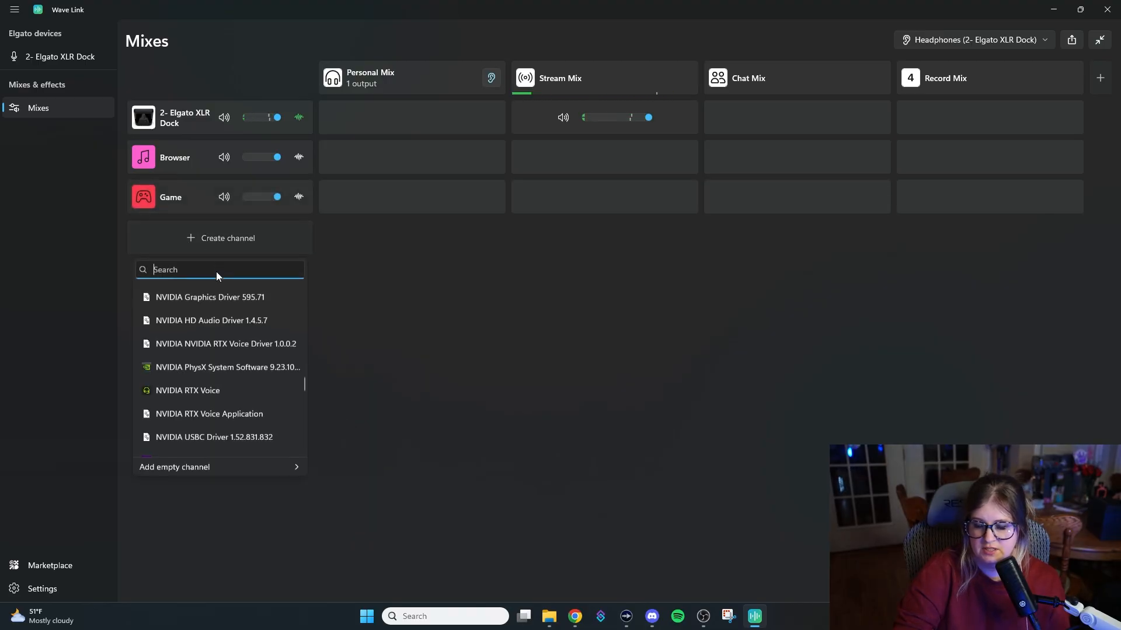
pyautogui.click(199, 469)
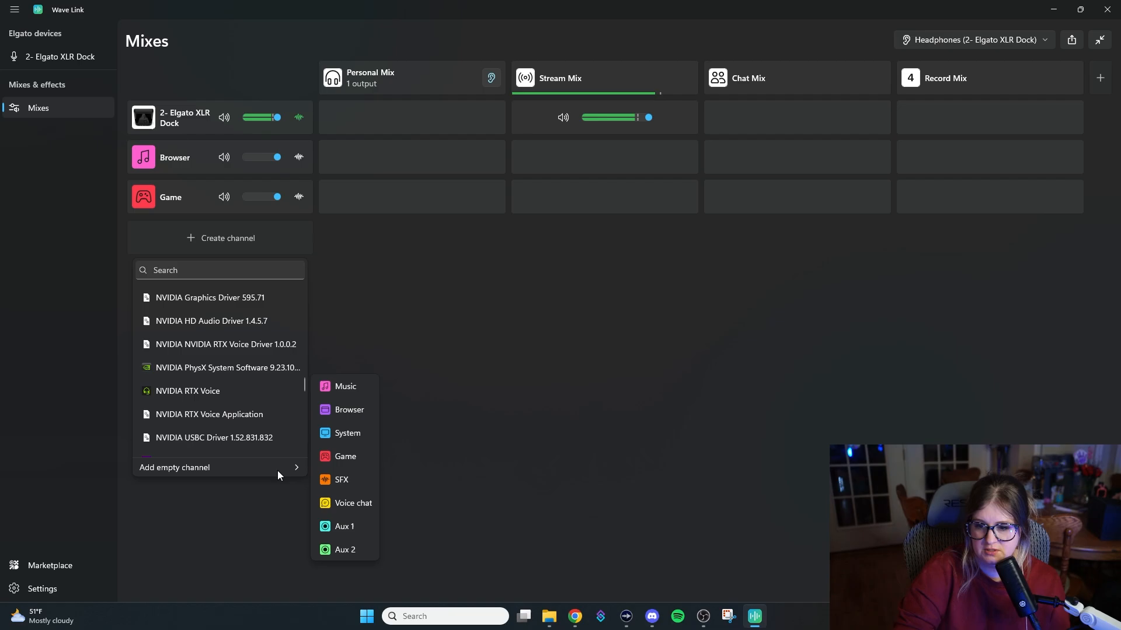
pyautogui.click(345, 481)
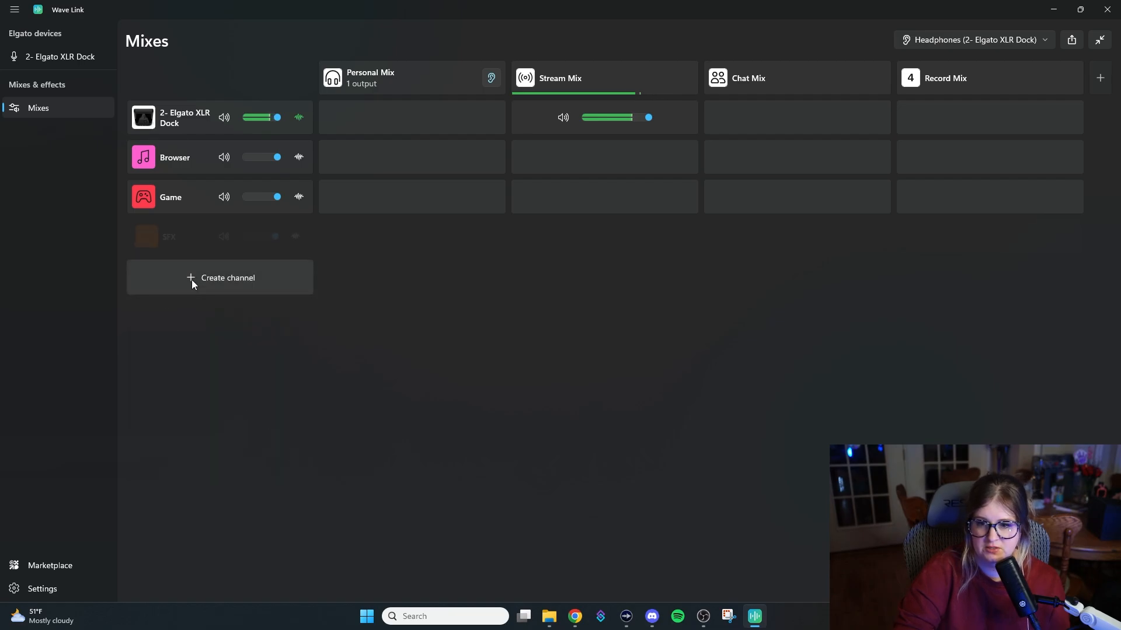
# Create an empty Voice chat channel below the SFX channel.
pyautogui.click(189, 278)
pyautogui.click(203, 508)
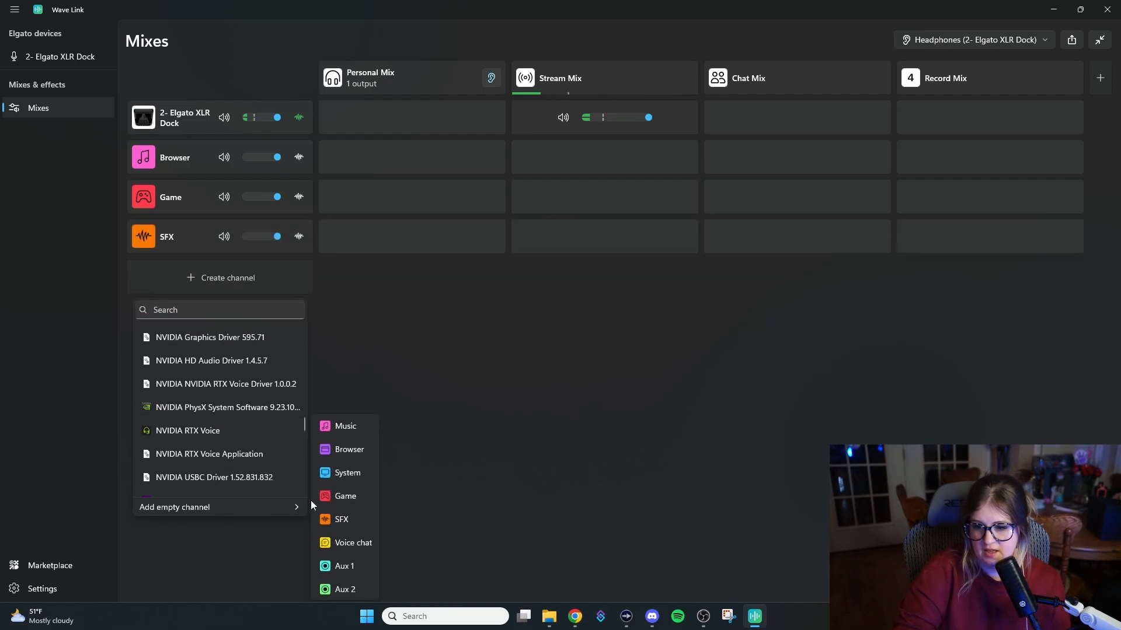
pyautogui.click(353, 544)
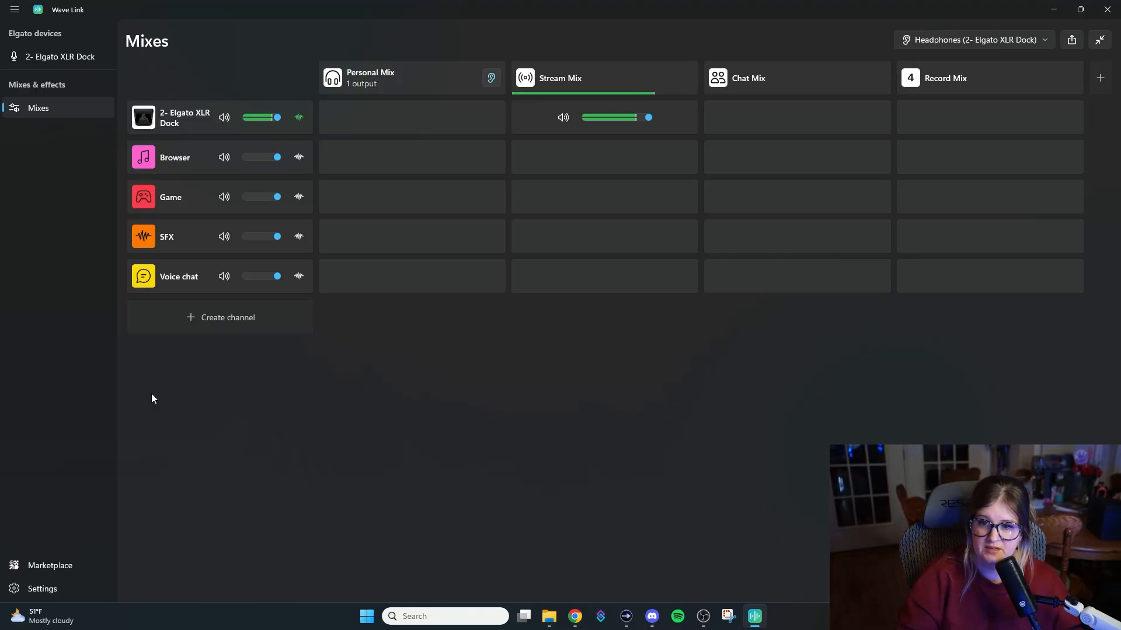
# Assign Google Chrome, Spotify and VLC media player to the Browser channel.
pyautogui.click(145, 157)
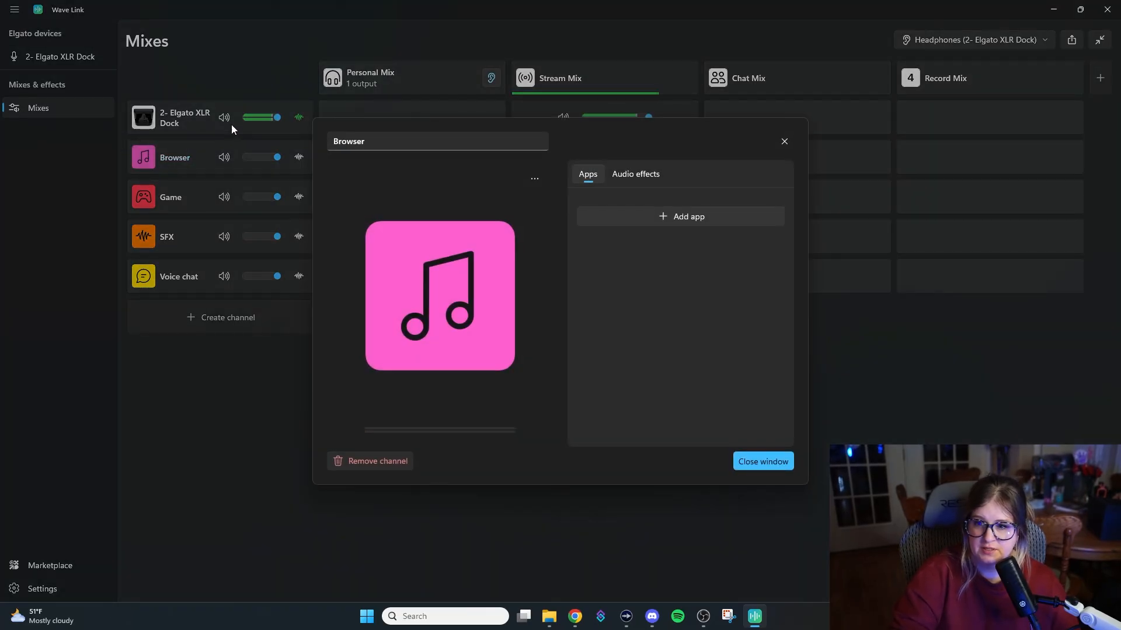
pyautogui.click(403, 462)
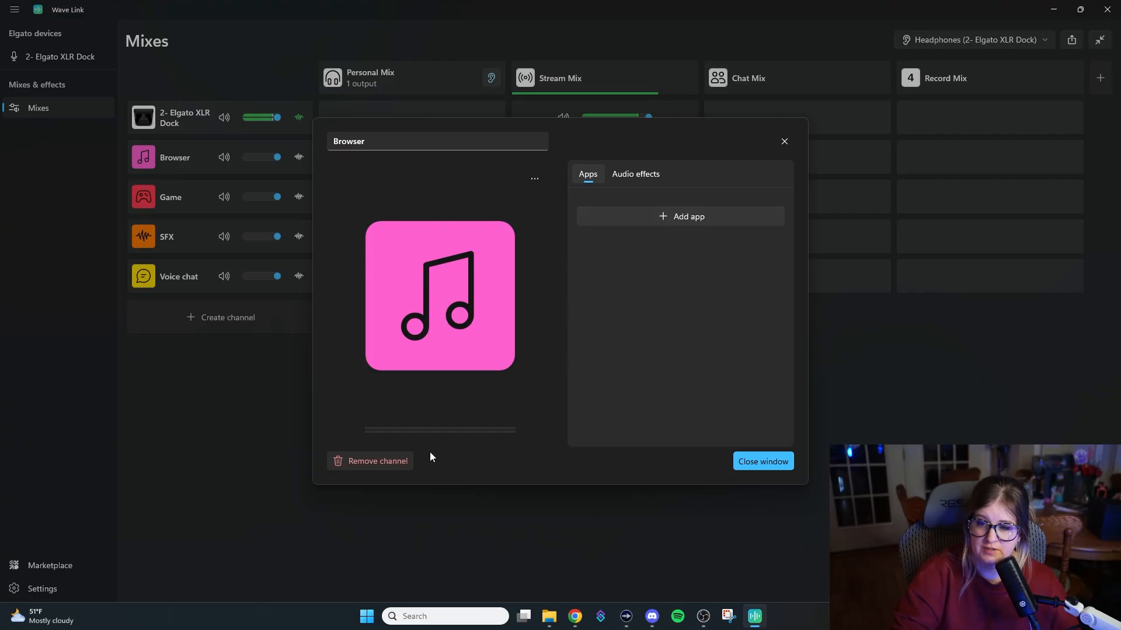
pyautogui.click(680, 215)
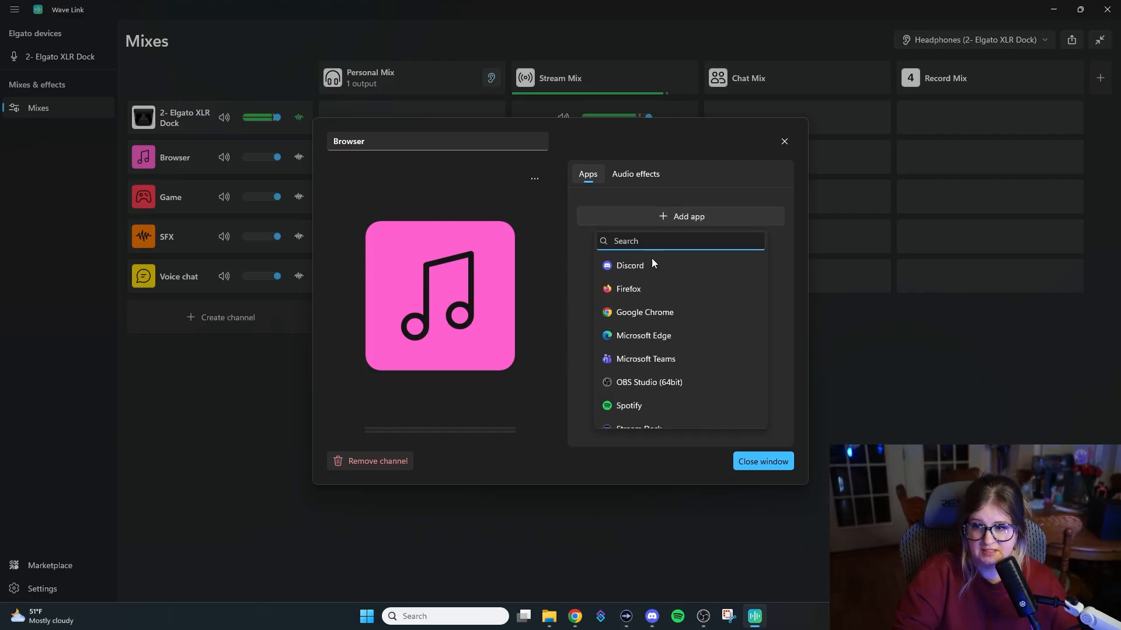
pyautogui.click(639, 312)
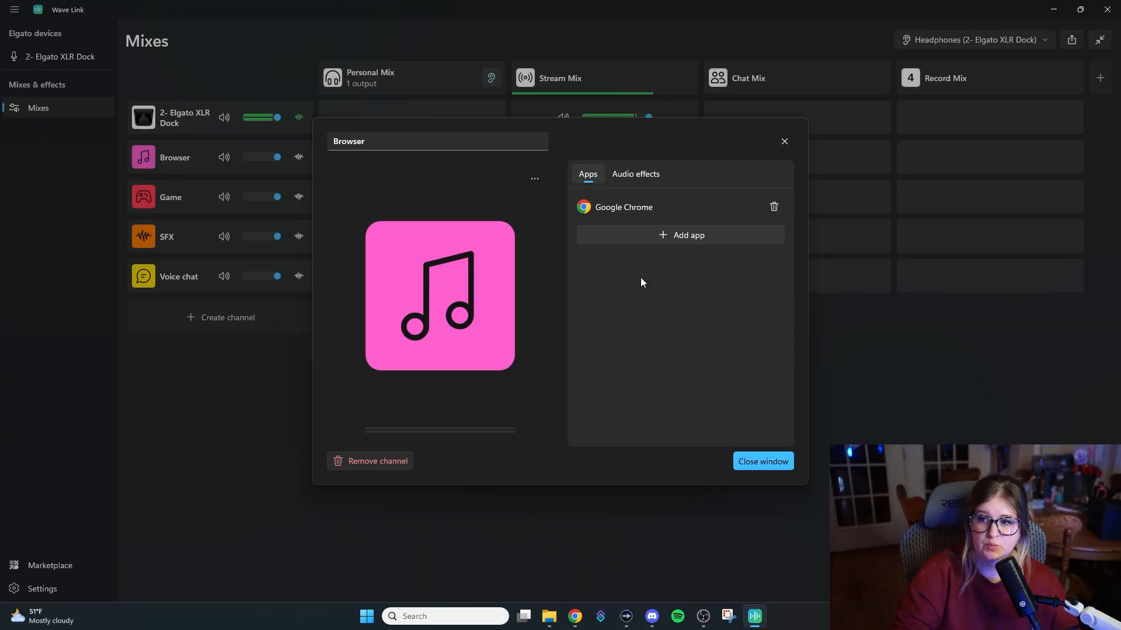
pyautogui.click(689, 237)
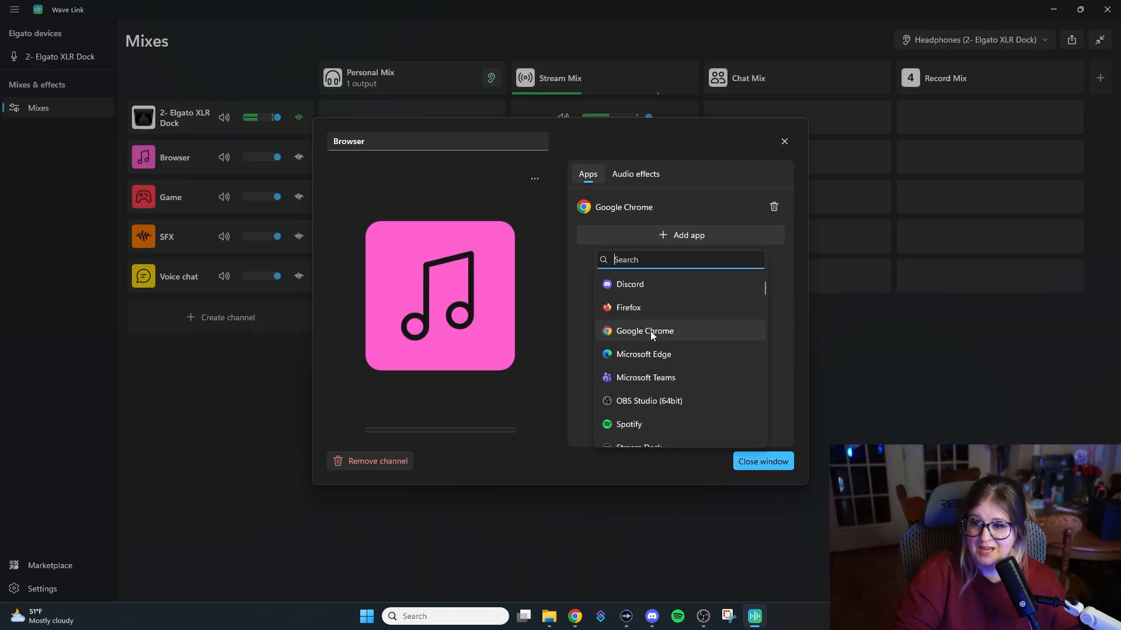
pyautogui.scroll(-3, 683, 376)
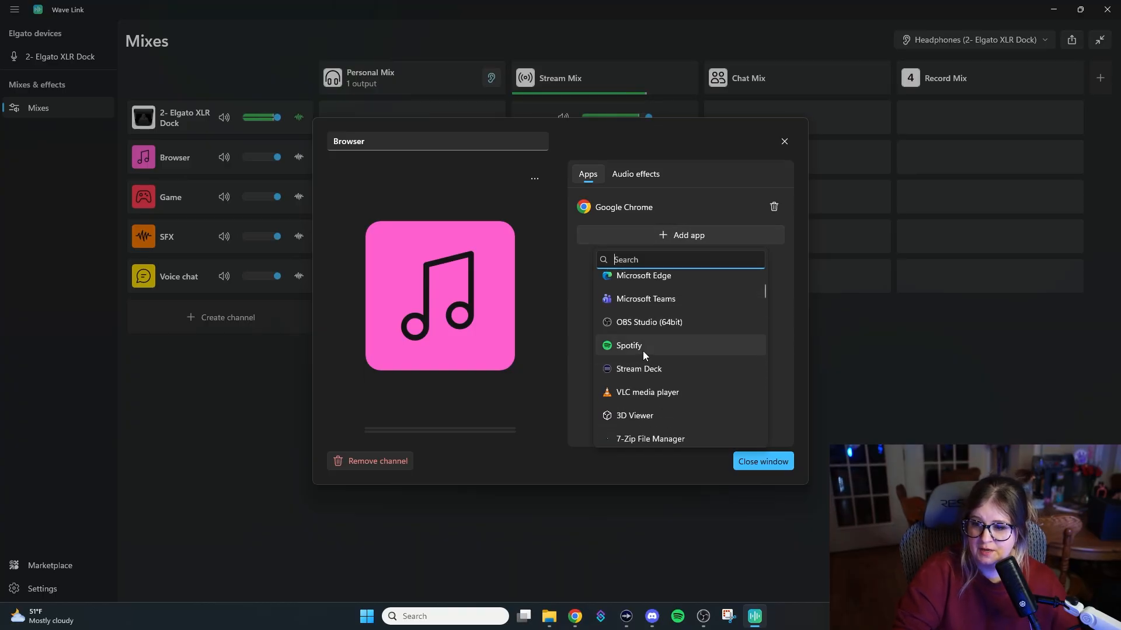
pyautogui.click(643, 353)
pyautogui.click(694, 263)
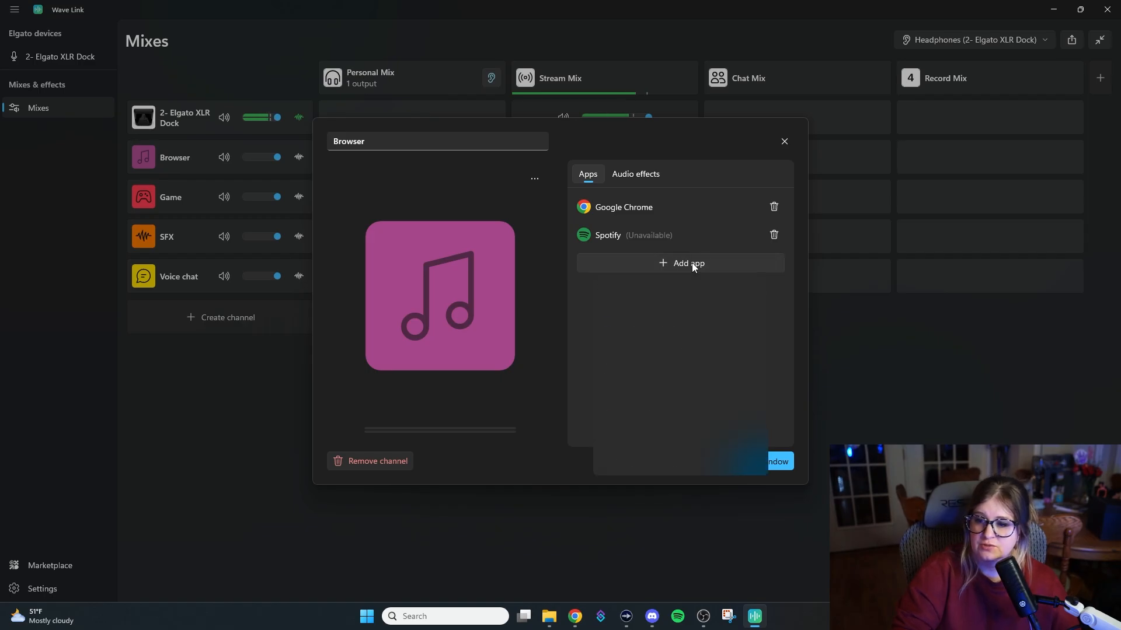
pyautogui.click(665, 421)
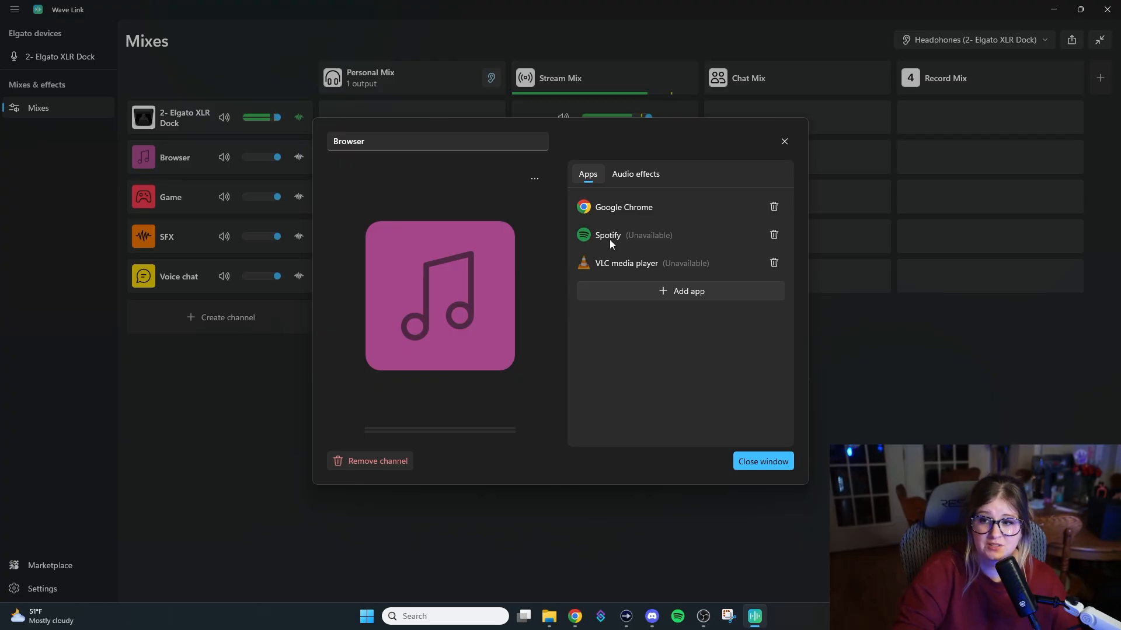
# Check the Browser channel's audio effects, return to its assigned apps and close the channel settings.
pyautogui.click(646, 176)
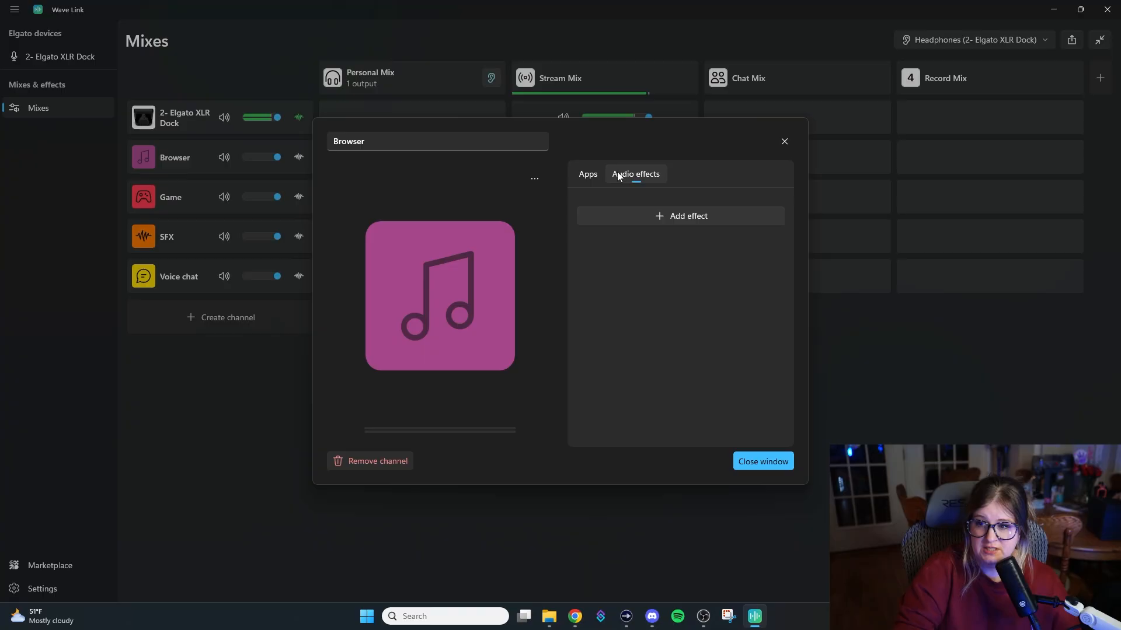
pyautogui.click(586, 174)
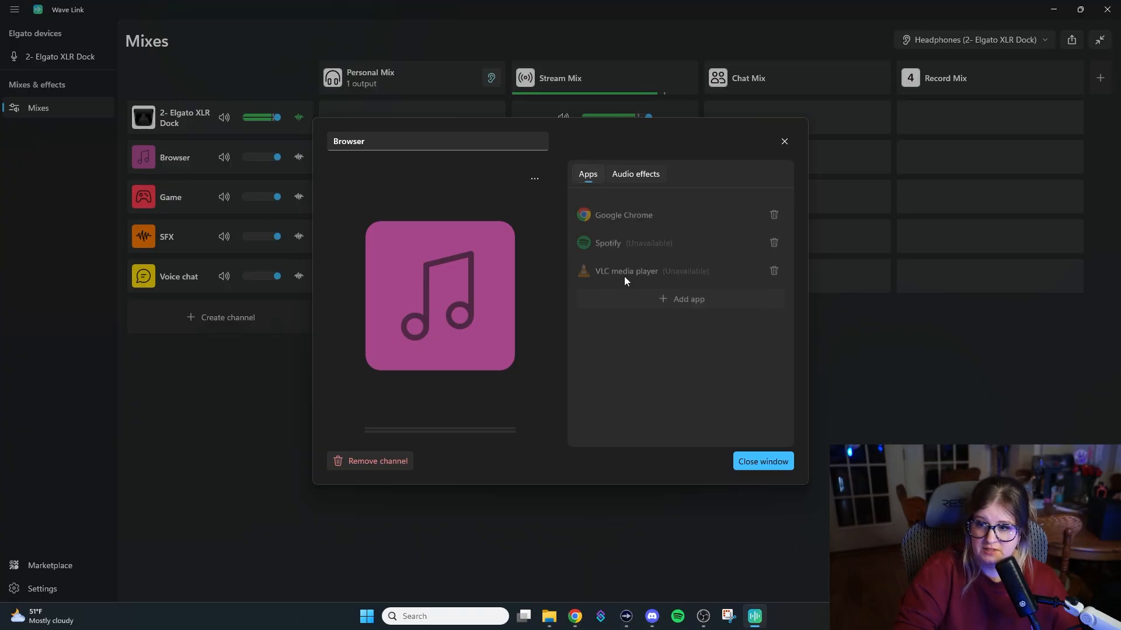
pyautogui.click(779, 466)
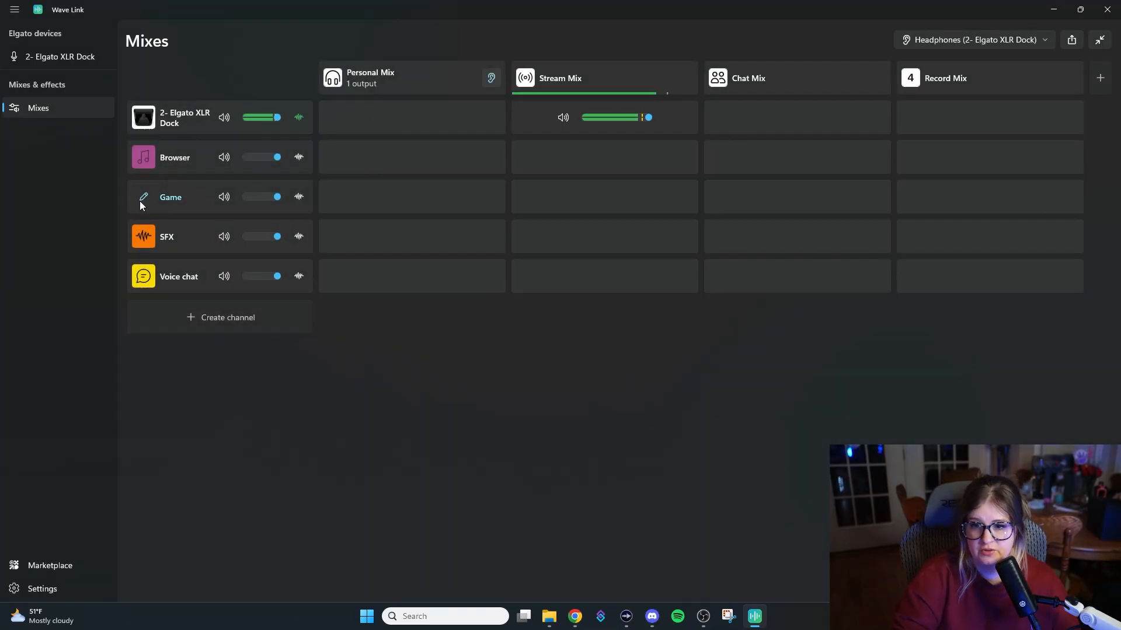
# Assign GoXLR Control Panel to the Game channel and close the channel settings.
pyautogui.click(140, 201)
pyautogui.click(647, 221)
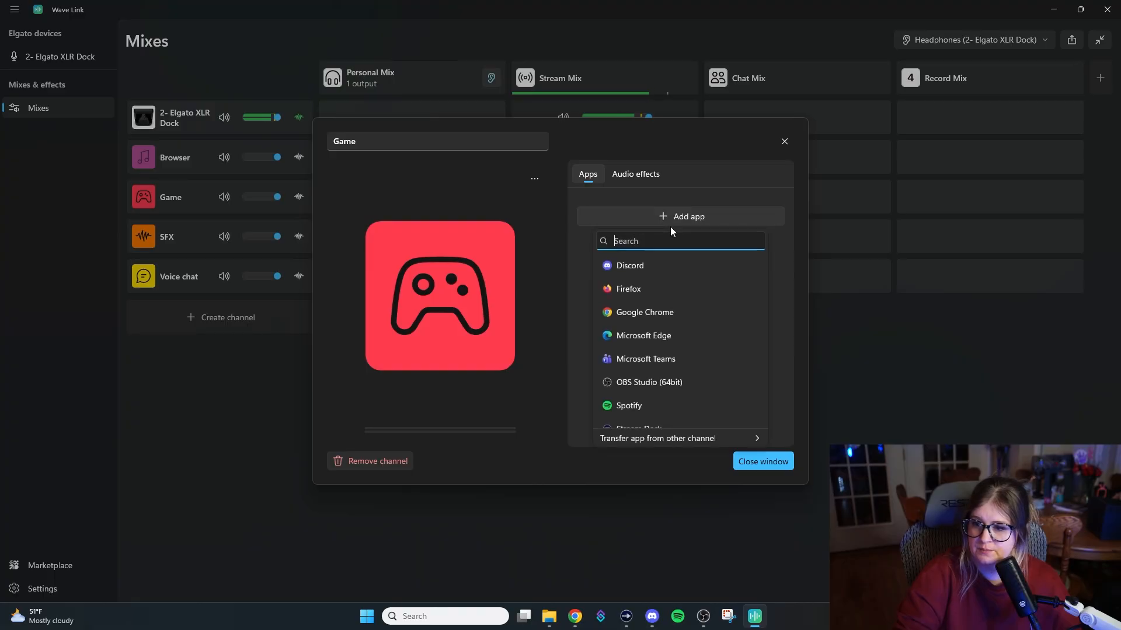
pyautogui.scroll(-5, 700, 344)
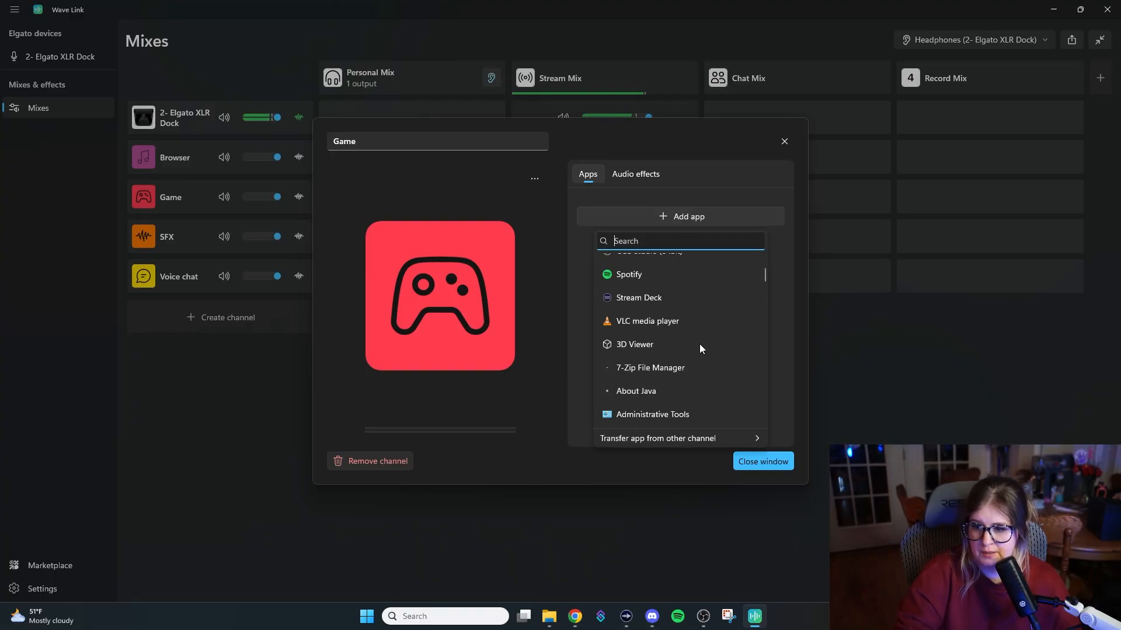
pyautogui.scroll(-8, 699, 344)
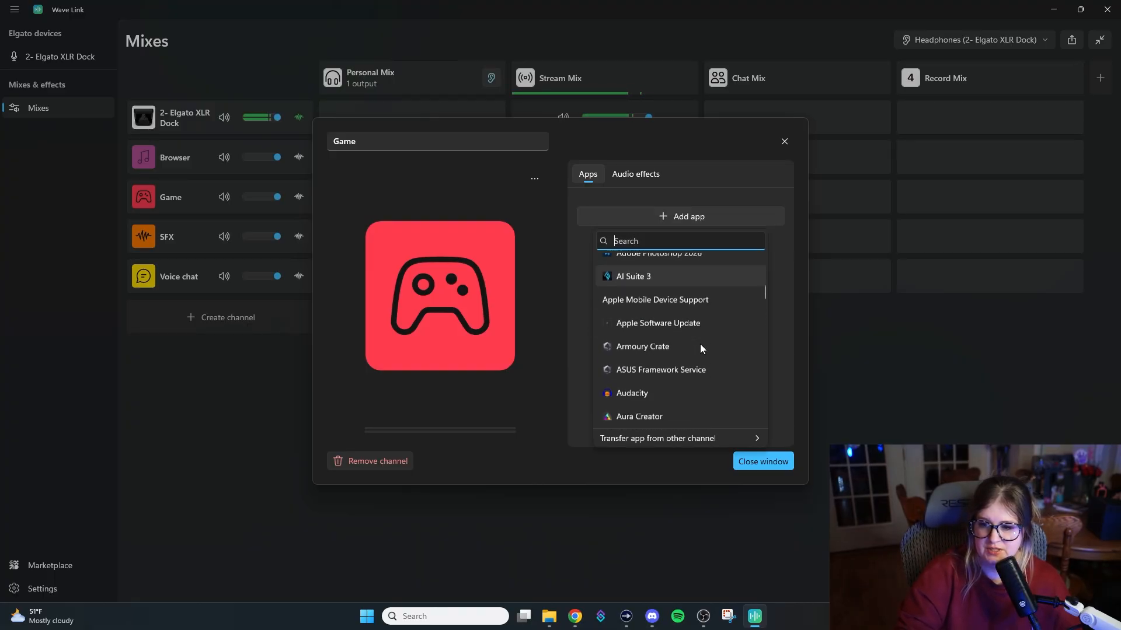
pyautogui.scroll(-10, 699, 344)
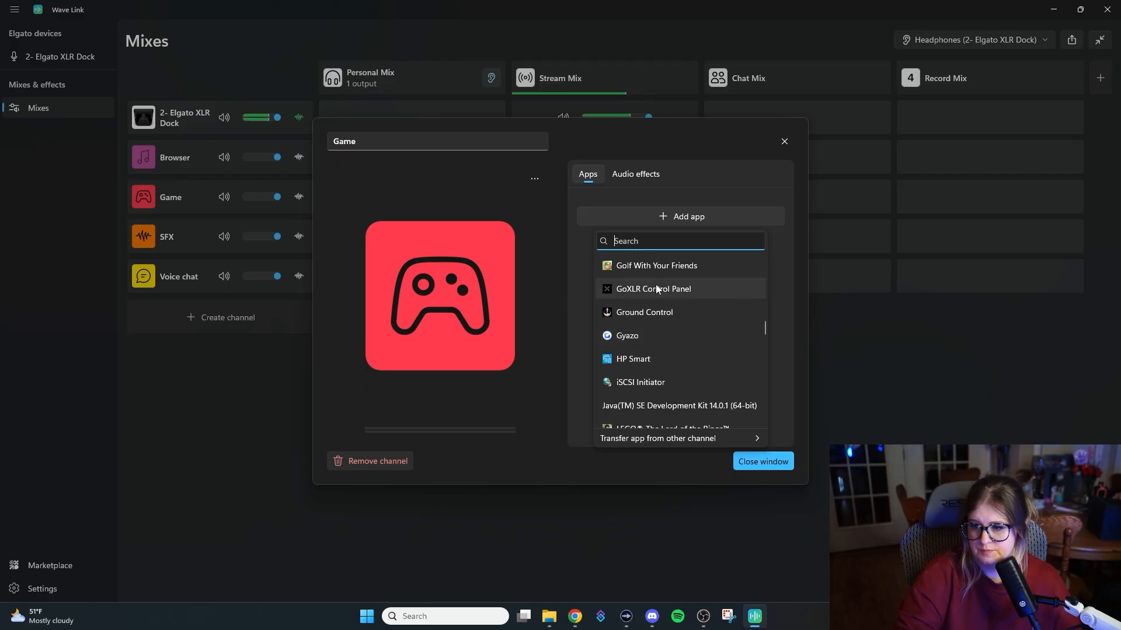
pyautogui.click(666, 291)
pyautogui.click(776, 465)
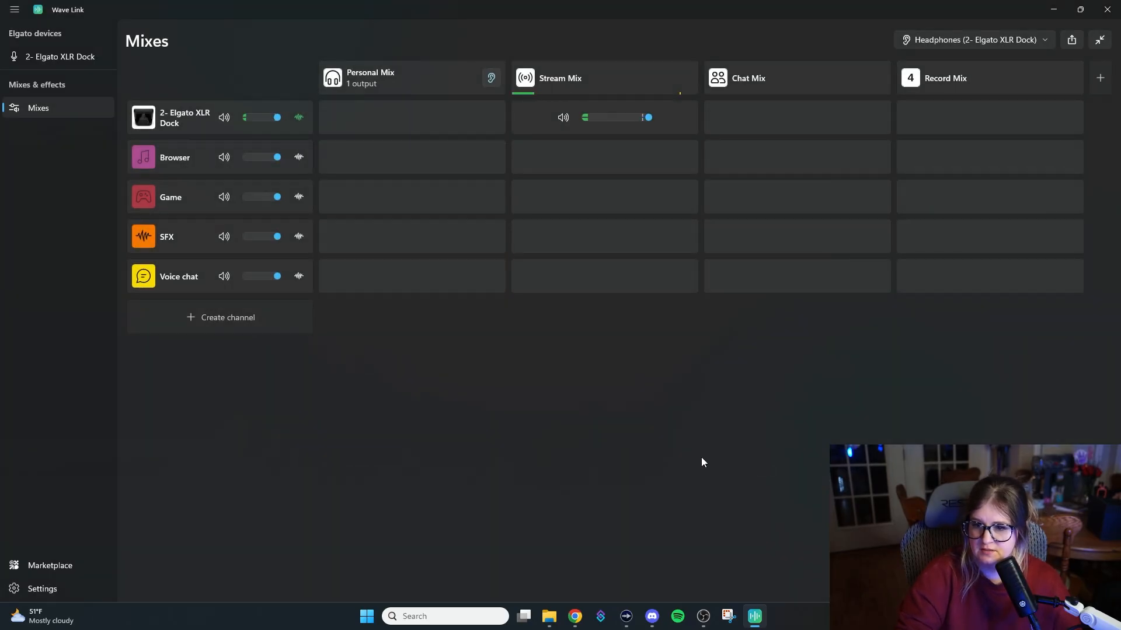
# Assign OBS Studio (64bit) to the SFX channel.
pyautogui.click(143, 237)
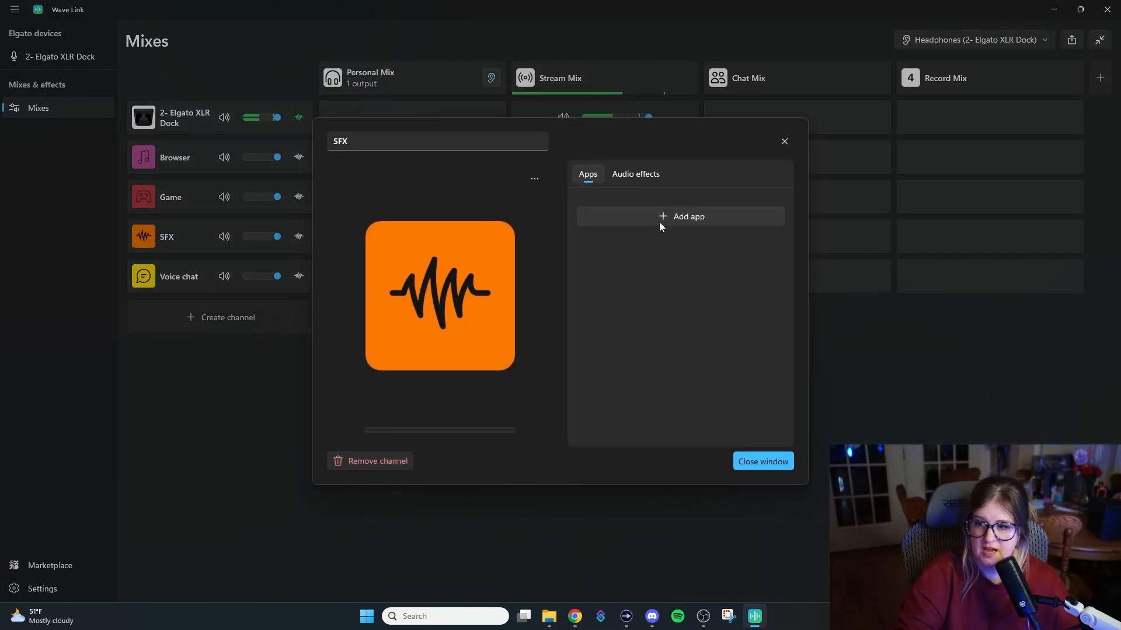
pyautogui.click(660, 219)
pyautogui.scroll(-3, 701, 338)
pyautogui.click(640, 303)
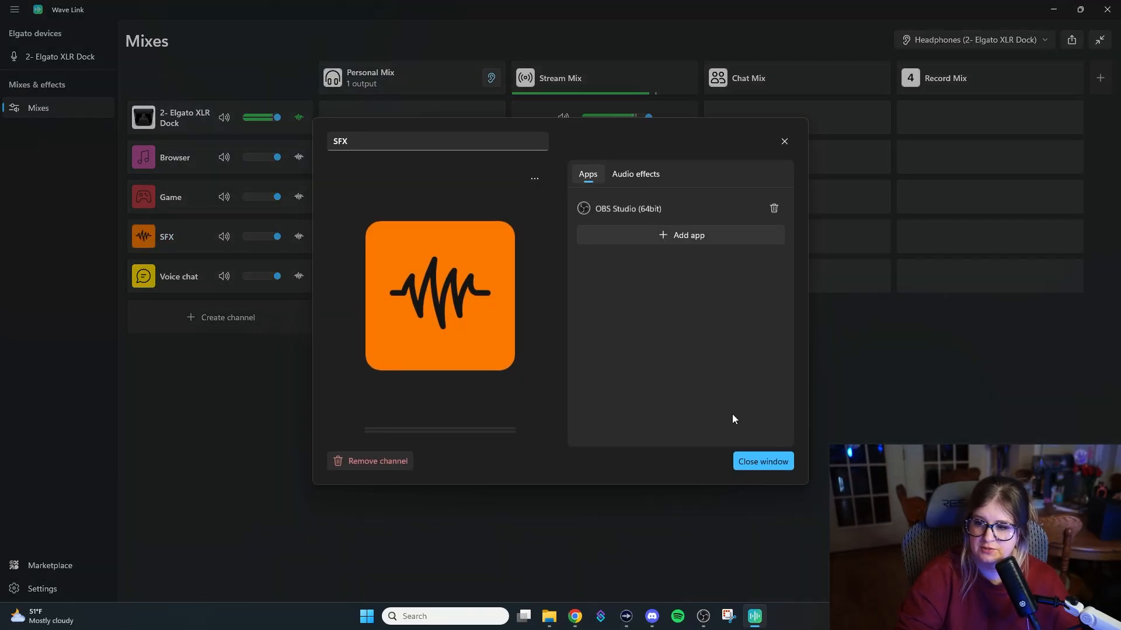
# Close the SFX channel settings and assign Discord to the Voice chat channel.
pyautogui.click(763, 461)
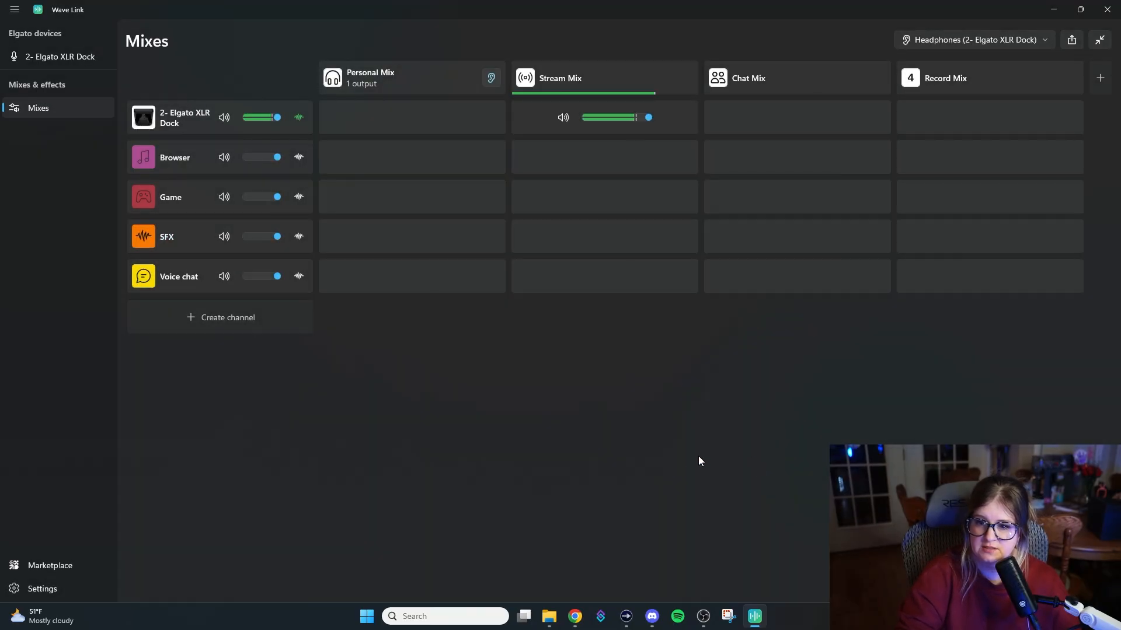
pyautogui.click(139, 279)
pyautogui.click(671, 219)
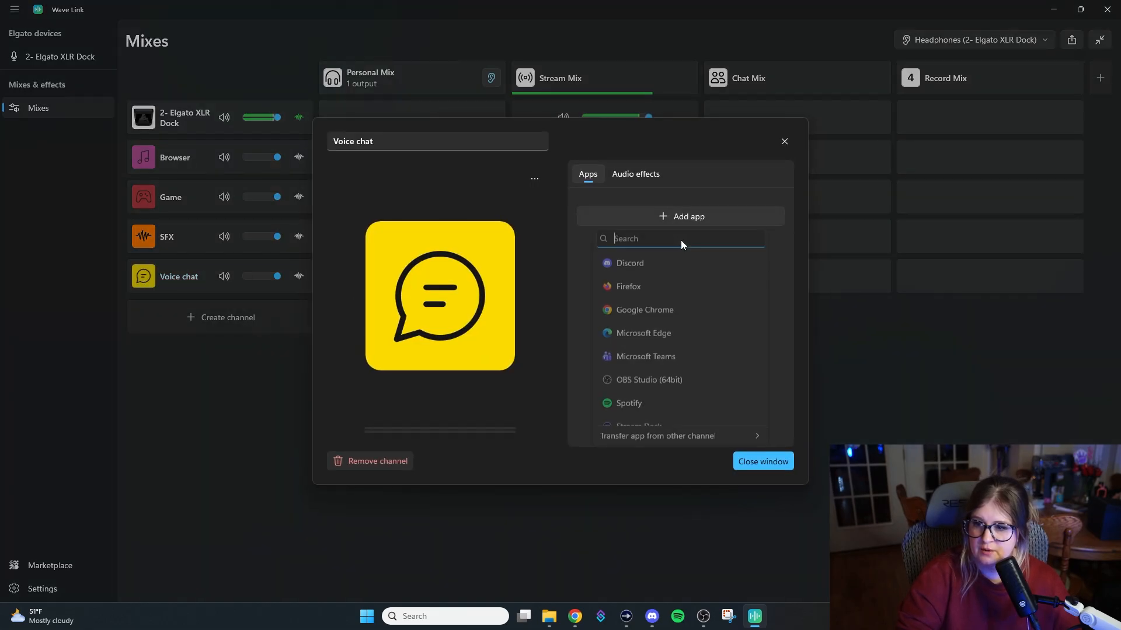
pyautogui.click(657, 264)
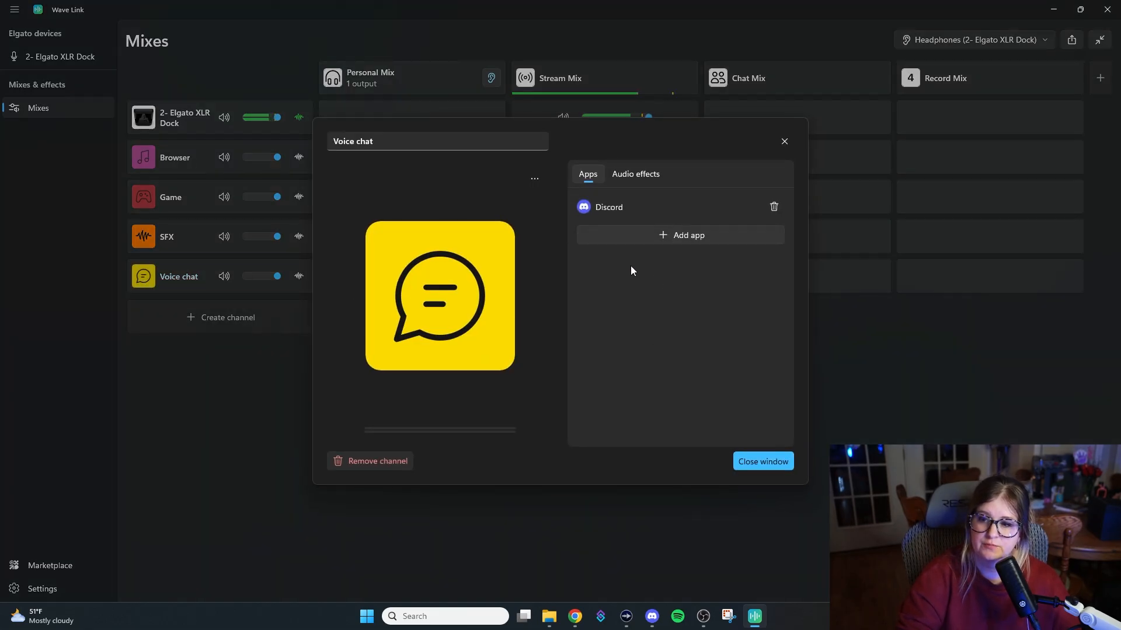
pyautogui.click(763, 461)
# Create a new channel for the HDMI (Elgato 4K S) audio input.
pyautogui.click(191, 317)
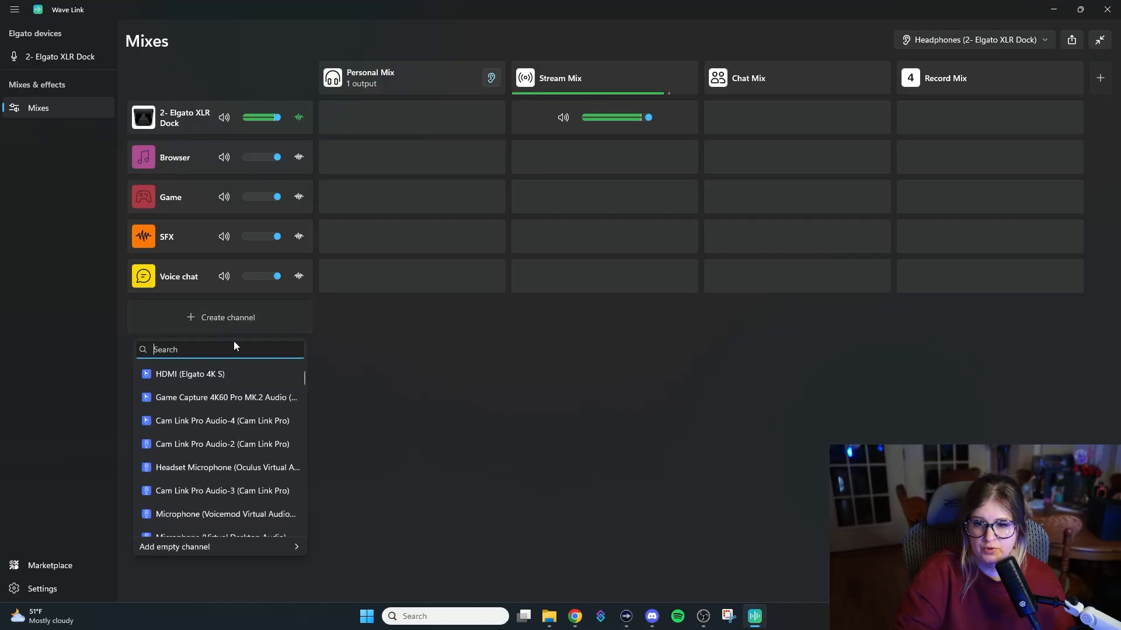
pyautogui.click(208, 379)
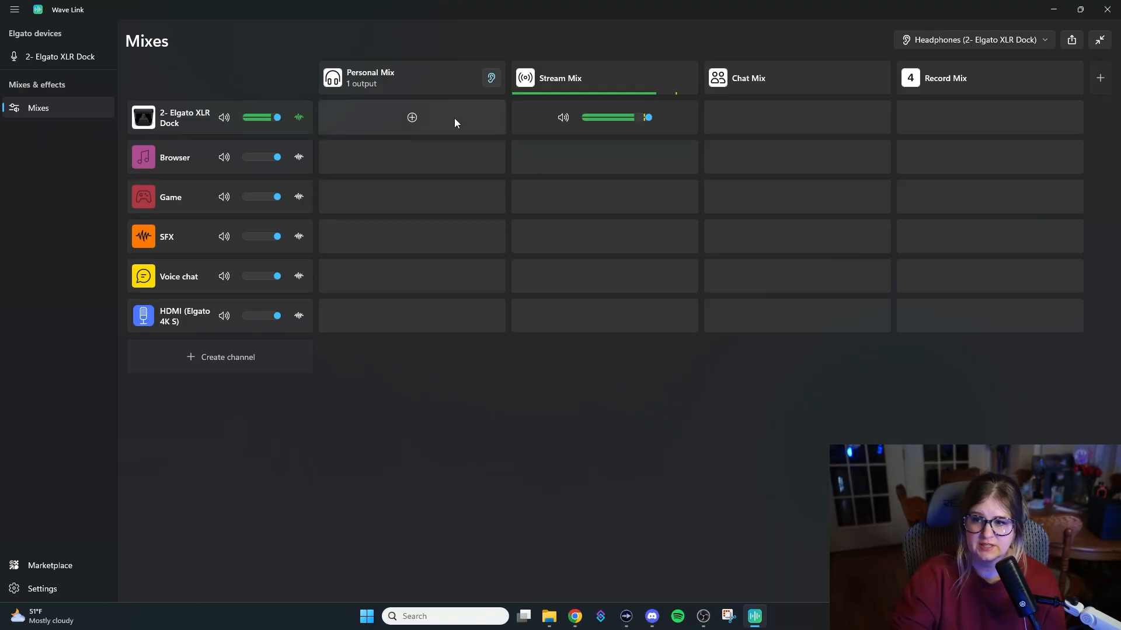
# Add the Browser, Game, SFX, Voice chat and HDMI (Elgato 4K S) channels to the Personal Mix, leaving the XLR Dock out.
pyautogui.click(412, 118)
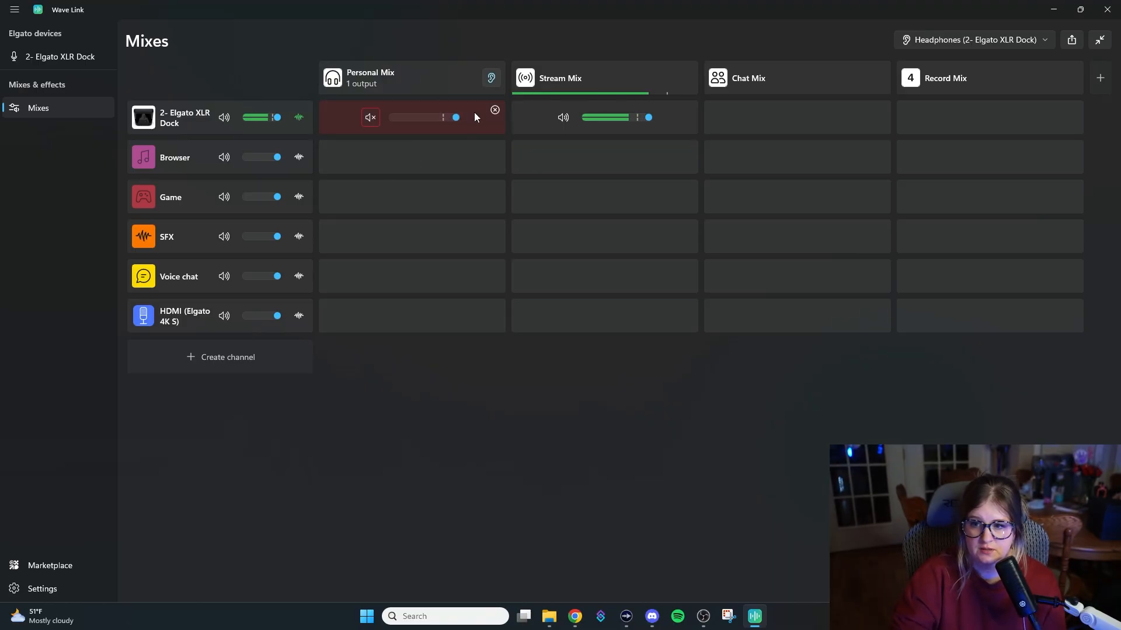
pyautogui.click(495, 110)
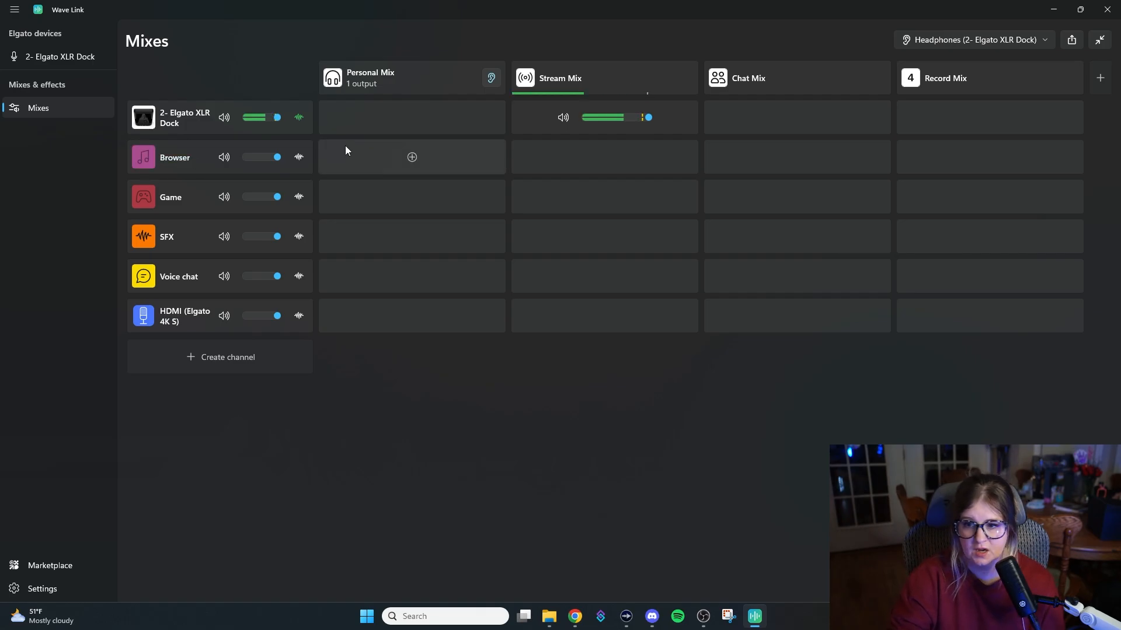
pyautogui.click(412, 155)
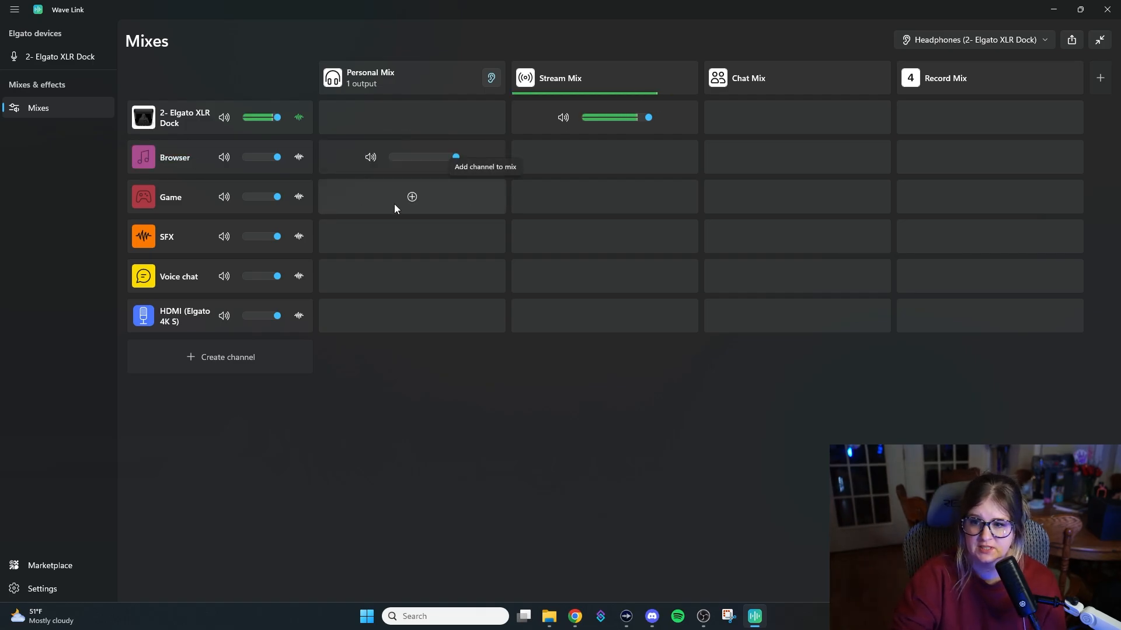
pyautogui.click(411, 206)
pyautogui.click(411, 236)
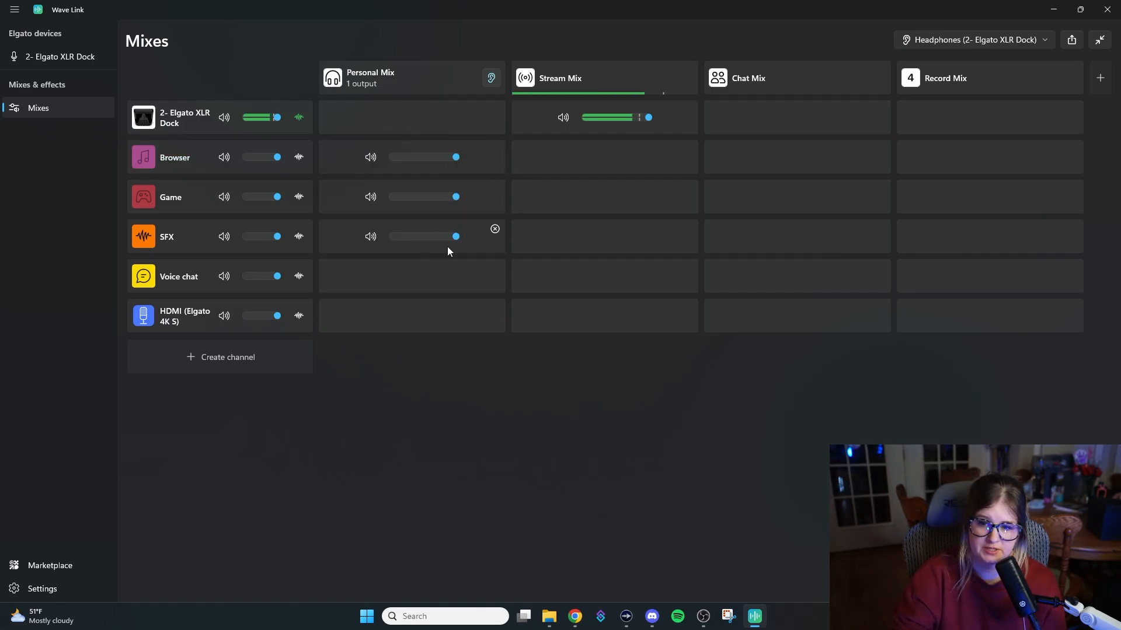
pyautogui.click(413, 282)
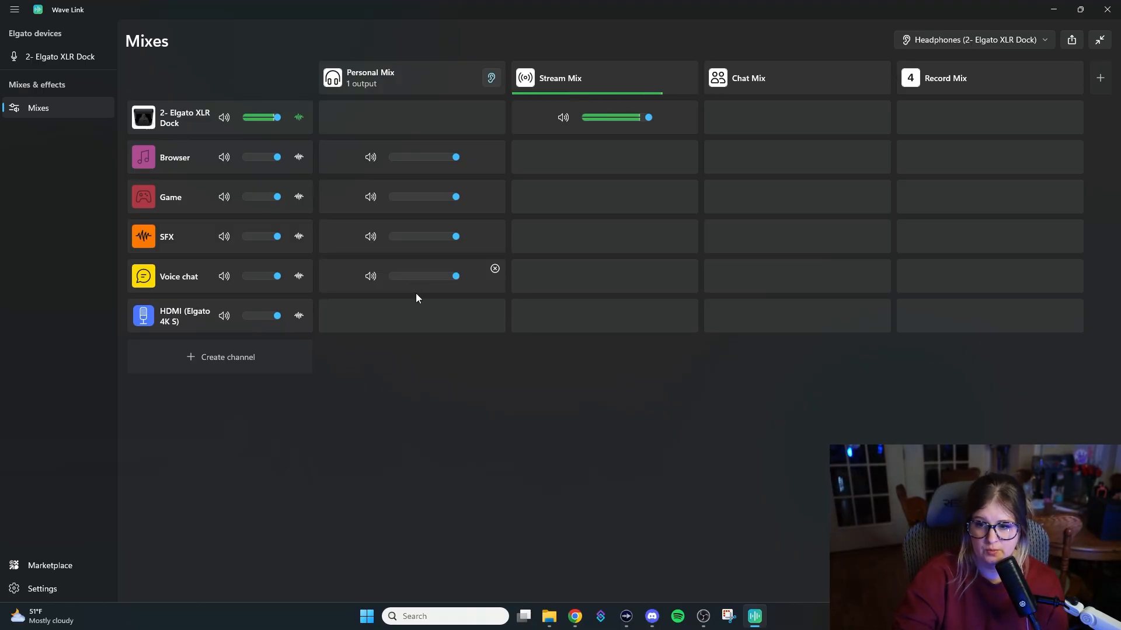
pyautogui.click(411, 320)
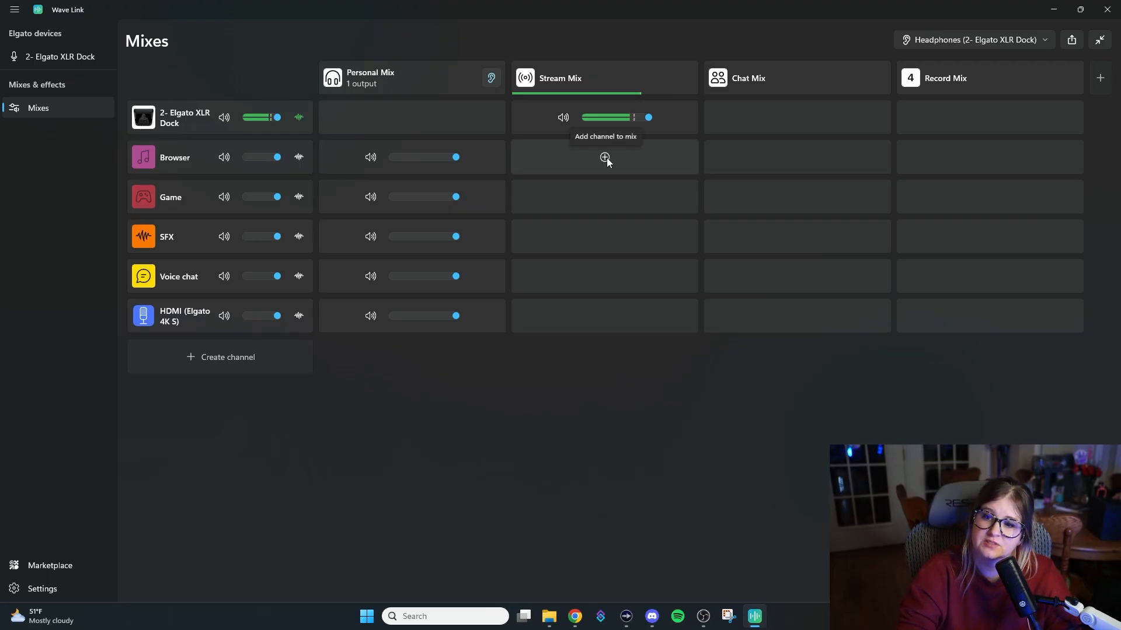
pyautogui.click(605, 159)
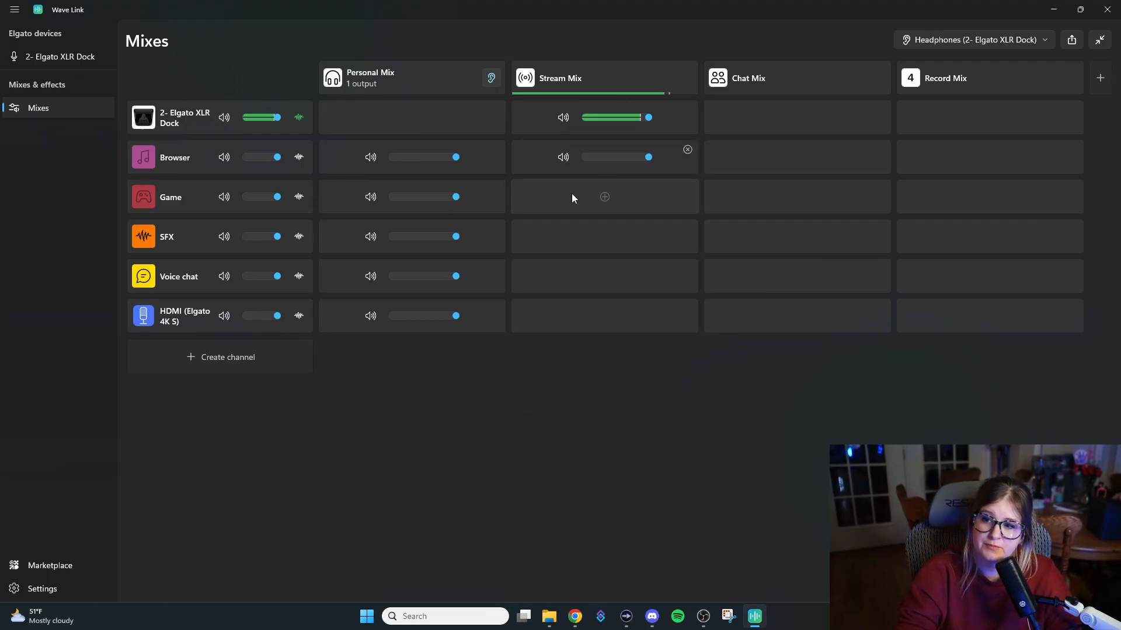
pyautogui.click(563, 158)
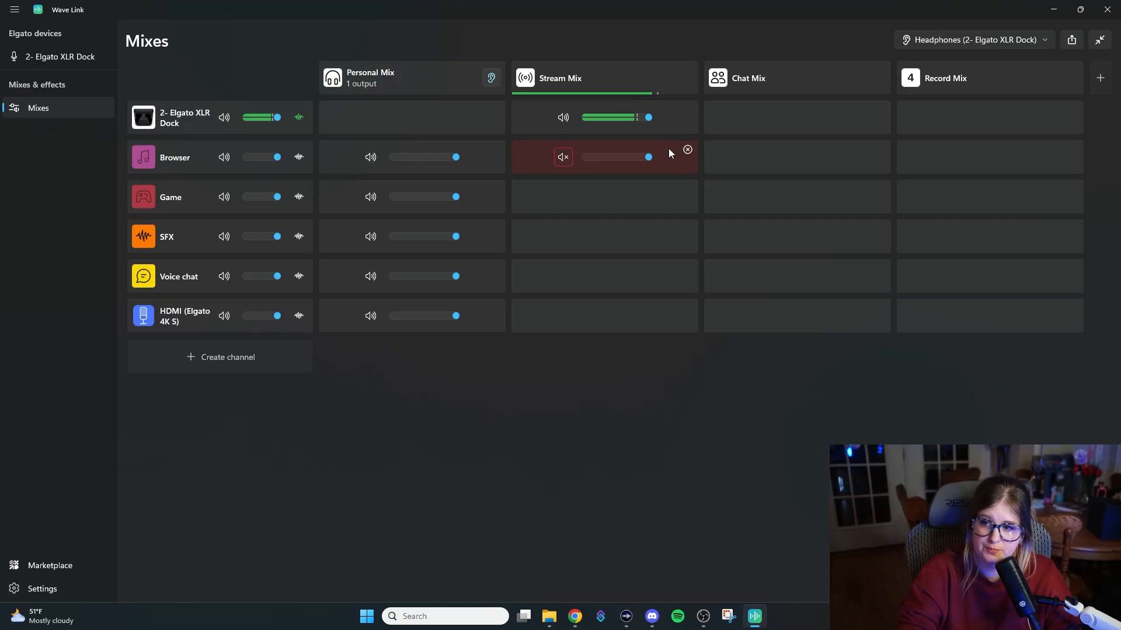
pyautogui.click(688, 150)
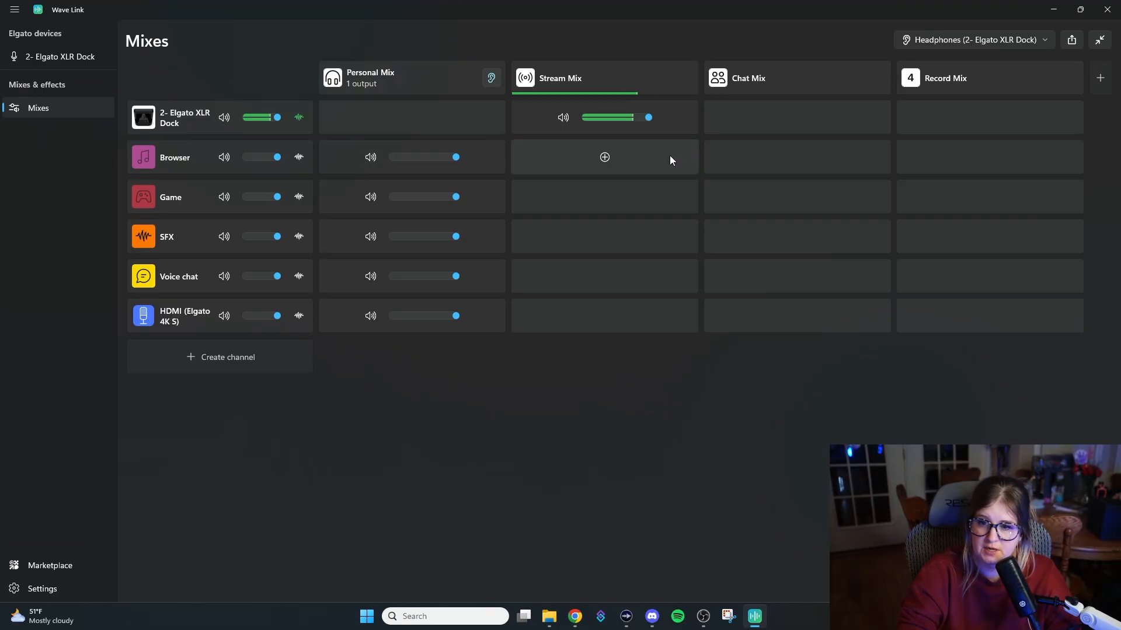
# Add Game, SFX, Voice chat and HDMI (Elgato 4K S) to the Stream Mix, with Game at 66% and the SFX volume lowered.
pyautogui.click(606, 197)
pyautogui.moveTo(642, 199); pyautogui.dragTo(621, 202)
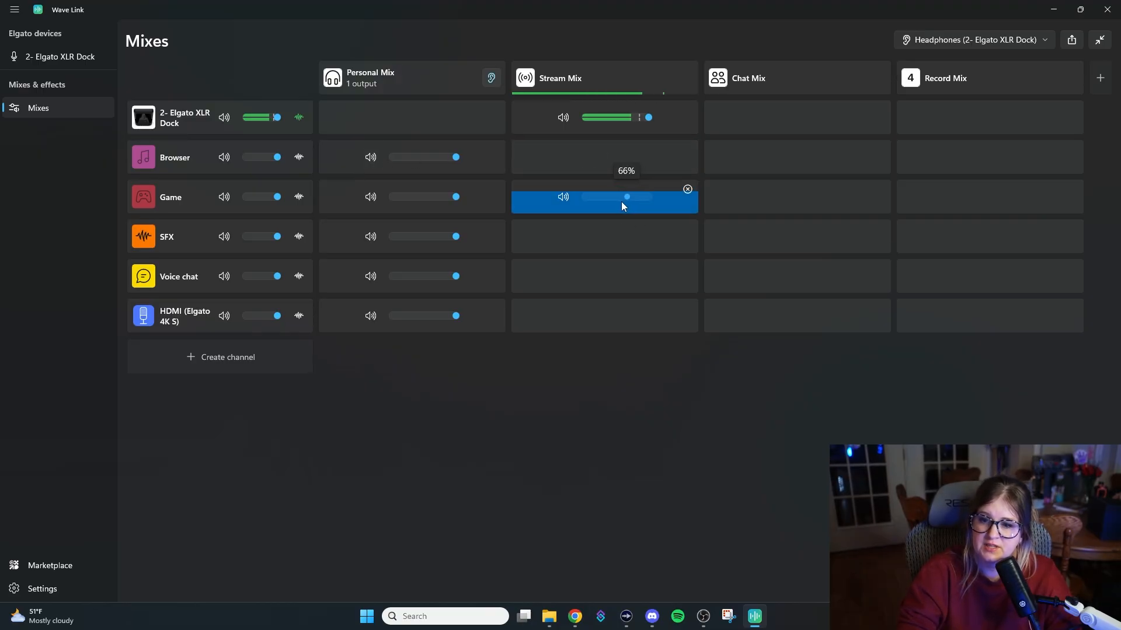
pyautogui.click(604, 236)
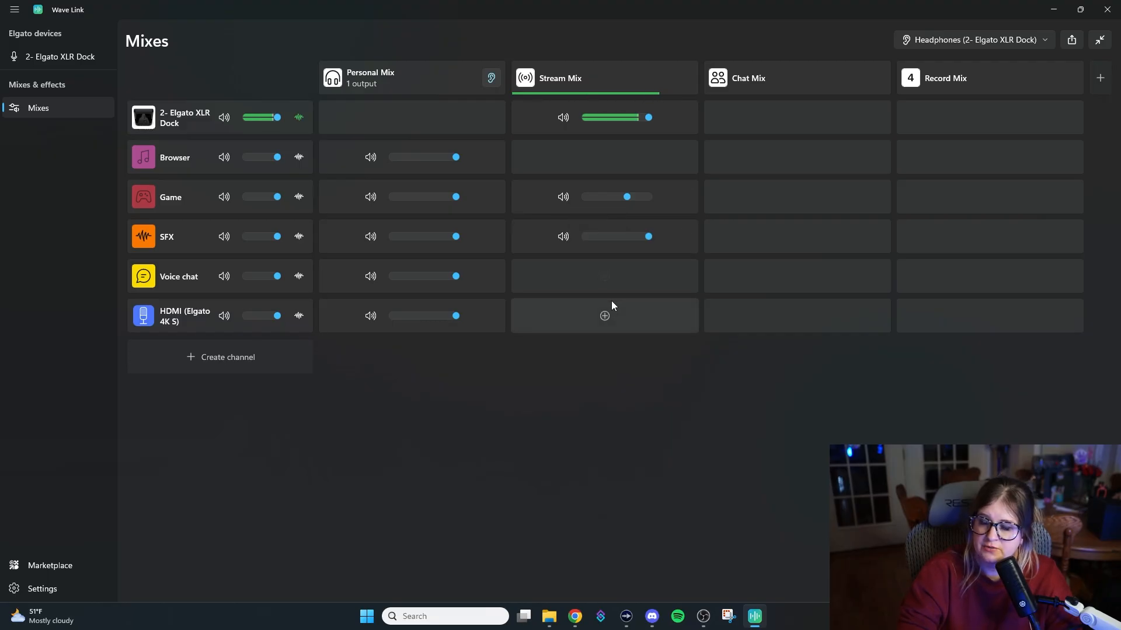
pyautogui.click(604, 277)
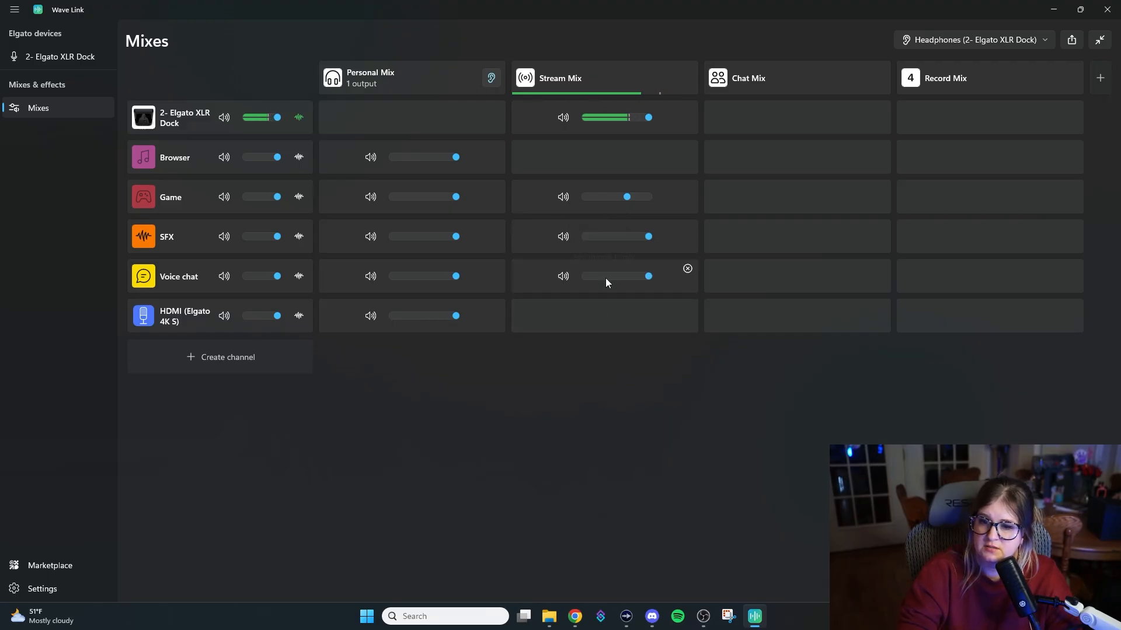
pyautogui.click(605, 316)
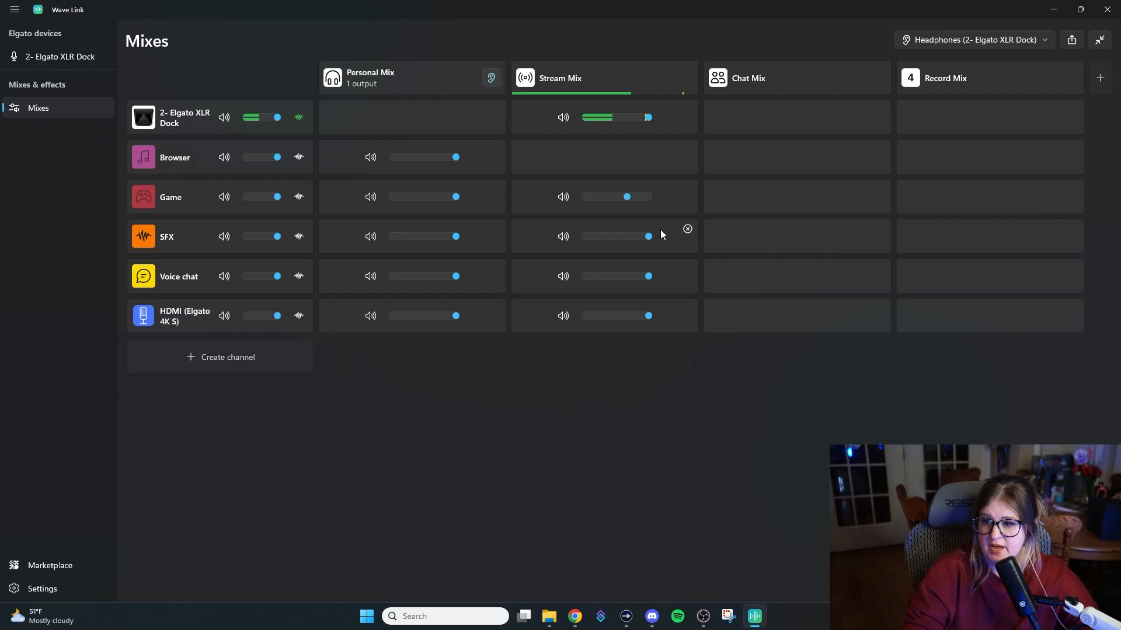
pyautogui.moveTo(646, 242); pyautogui.dragTo(618, 252)
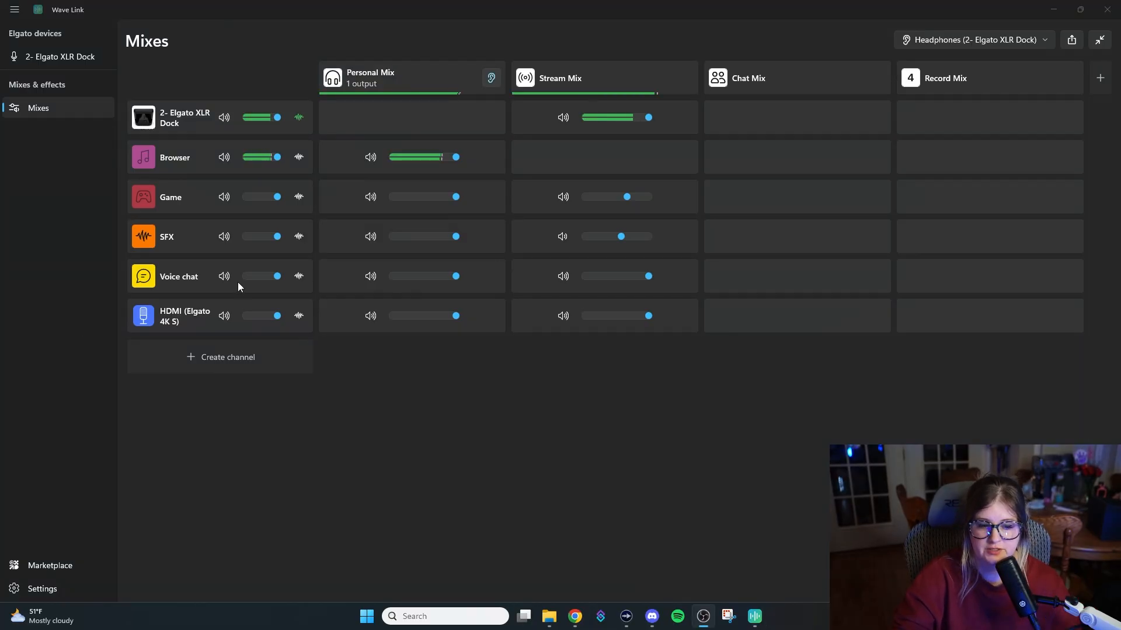
# Lower the Browser channel's volume in the Personal Mix and add it to the Stream Mix unmuted at a reduced volume.
pyautogui.moveTo(453, 163); pyautogui.dragTo(440, 163)
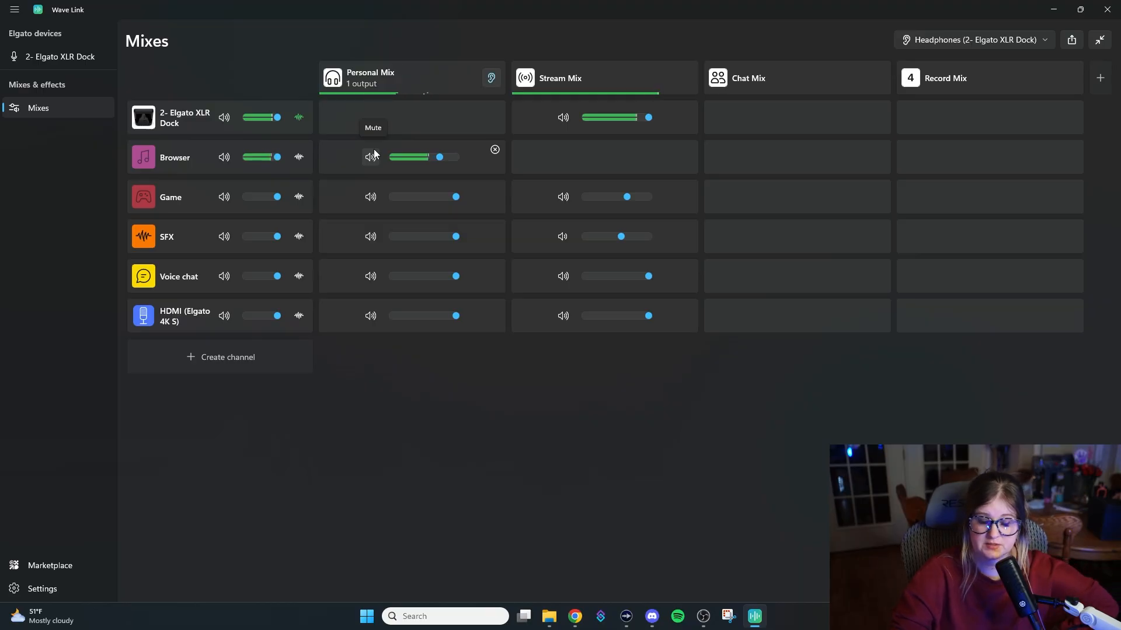
pyautogui.click(604, 158)
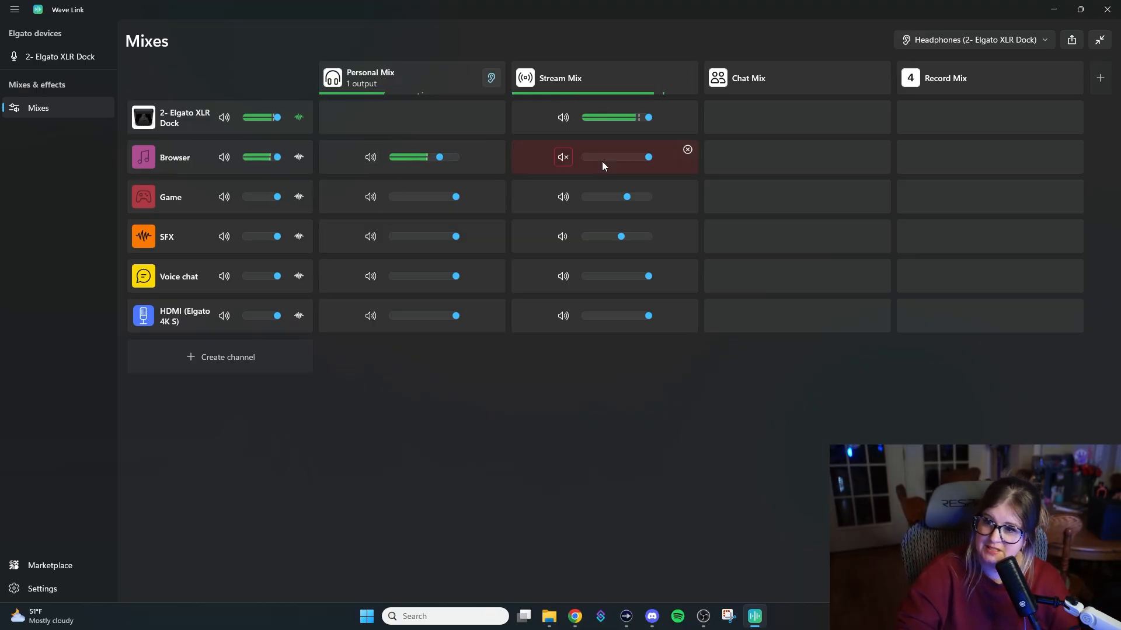
pyautogui.moveTo(641, 167); pyautogui.dragTo(615, 167)
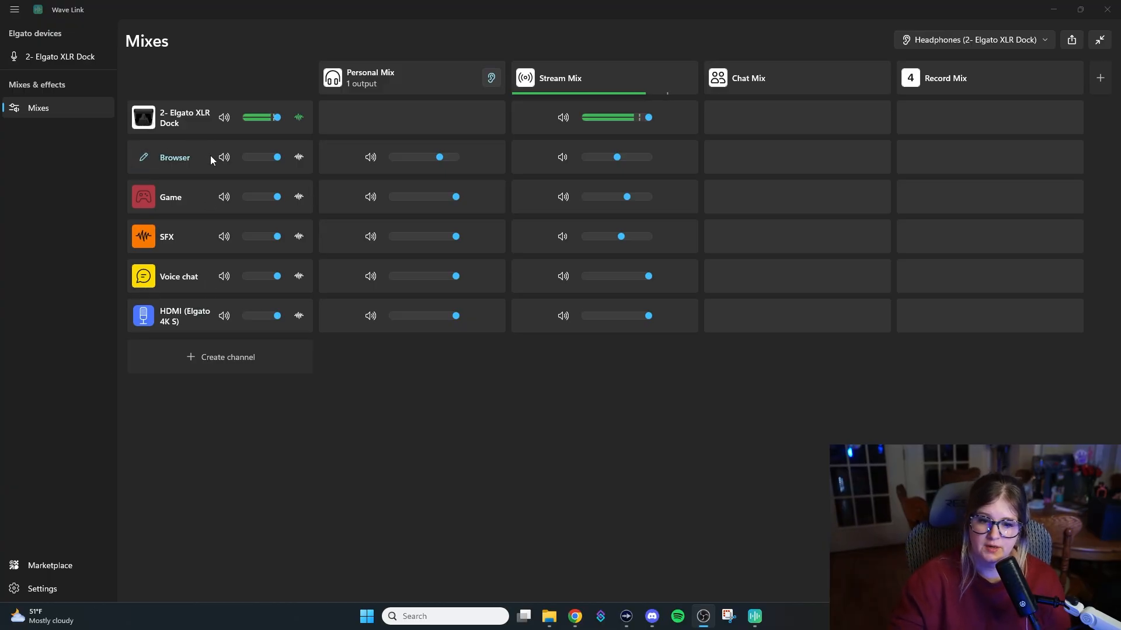
# Look through the Elgato XLR Dock's input, monitoring and effects settings and open the Marketplace for more effects.
pyautogui.click(48, 61)
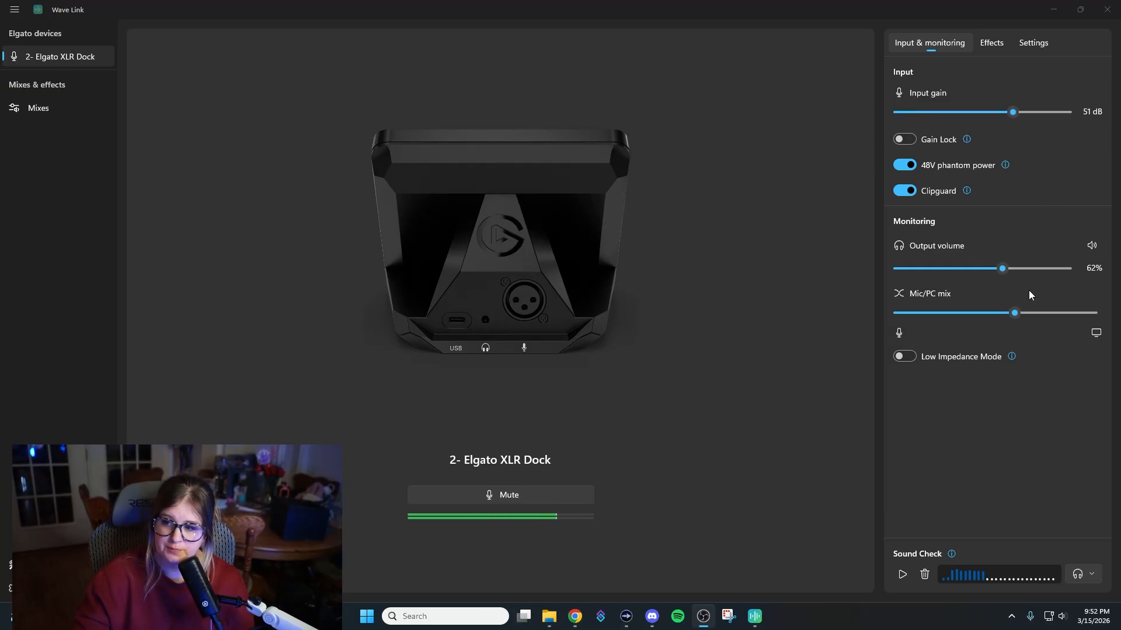
pyautogui.click(991, 43)
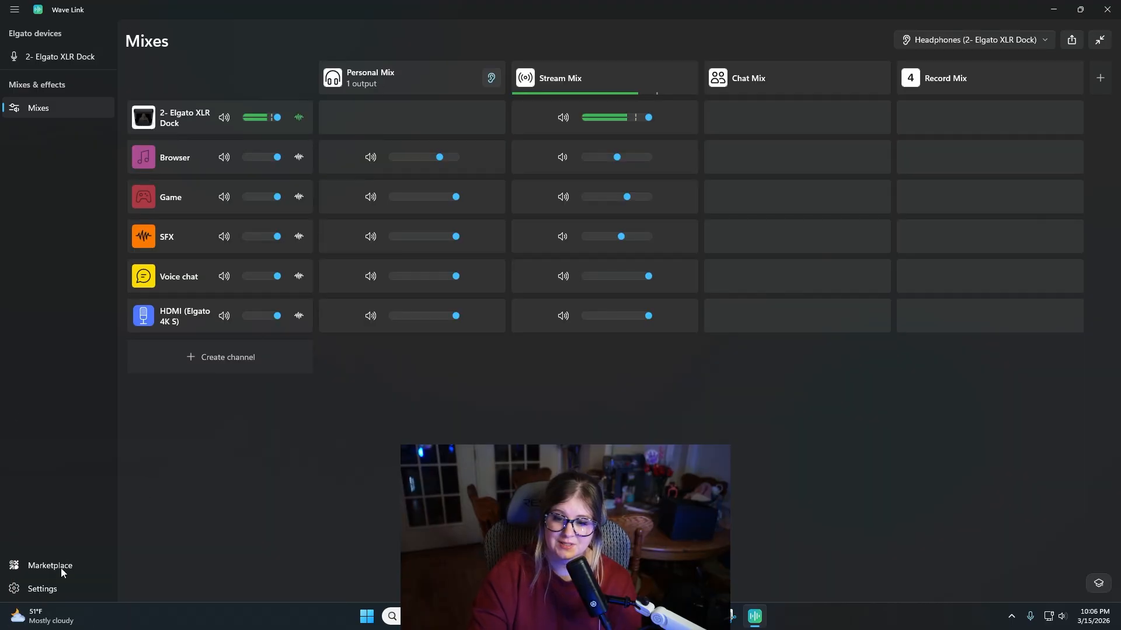
pyautogui.click(69, 570)
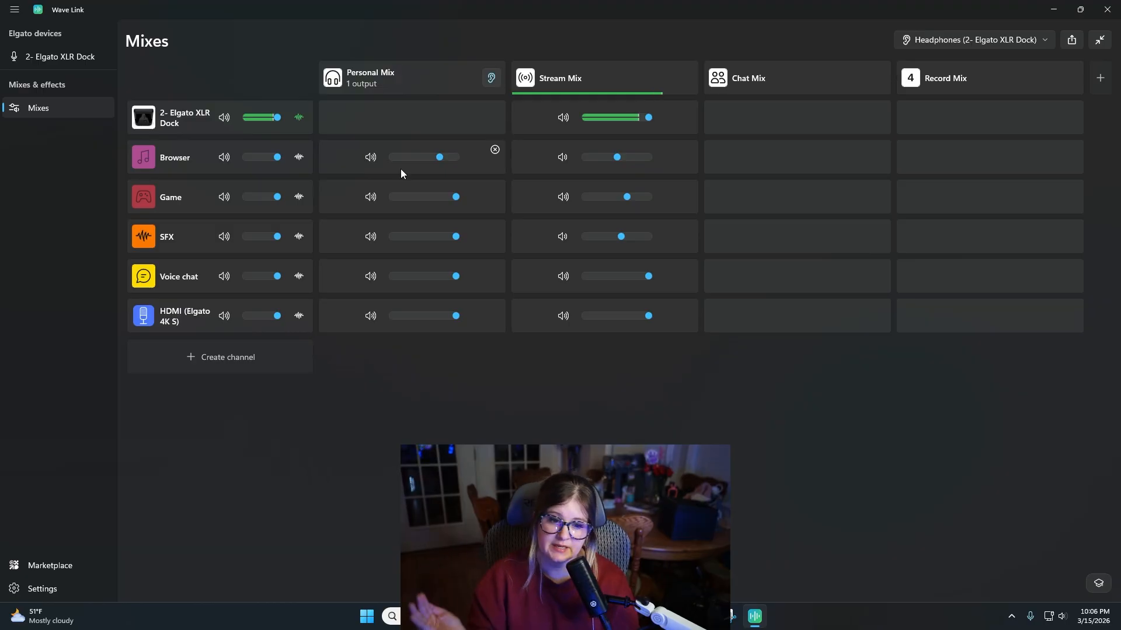
# Switch to OBS Studio and set Mic/Auxiliary Audio to Stream Mix (Elgato Virtual Audio) in the audio settings.
pyautogui.hotkey('alt', 'Tab')
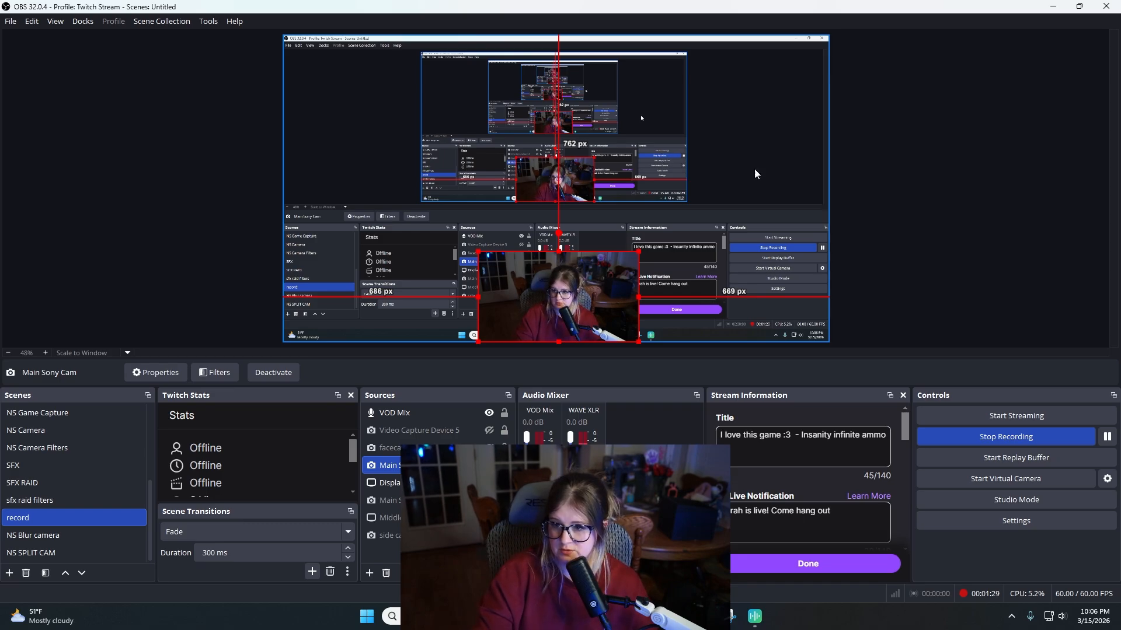
pyautogui.click(939, 227)
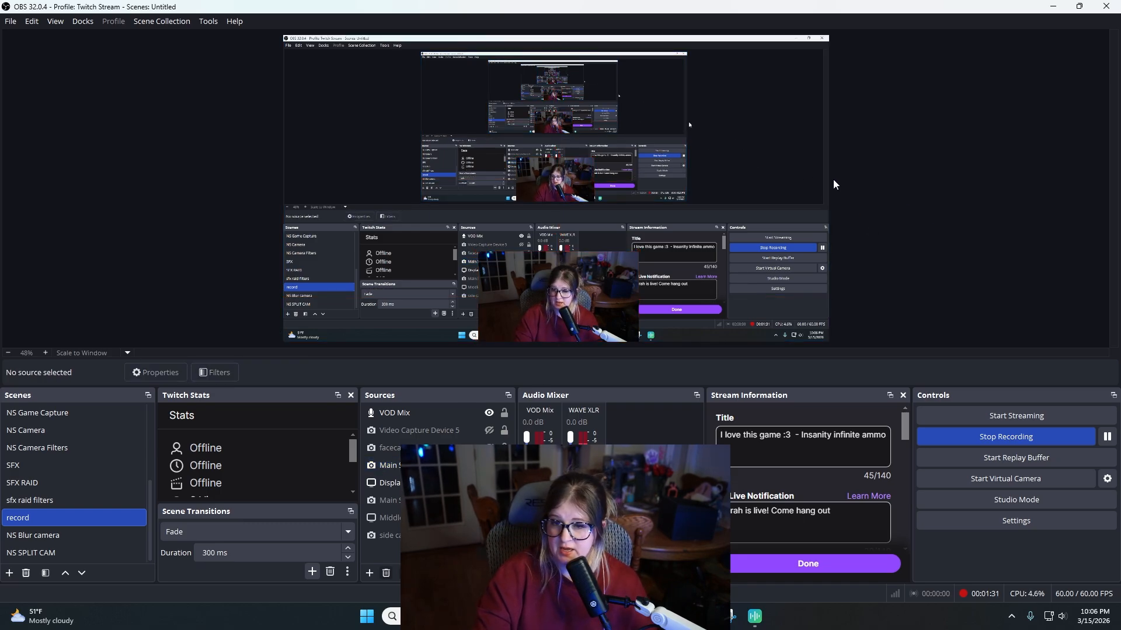
pyautogui.click(10, 22)
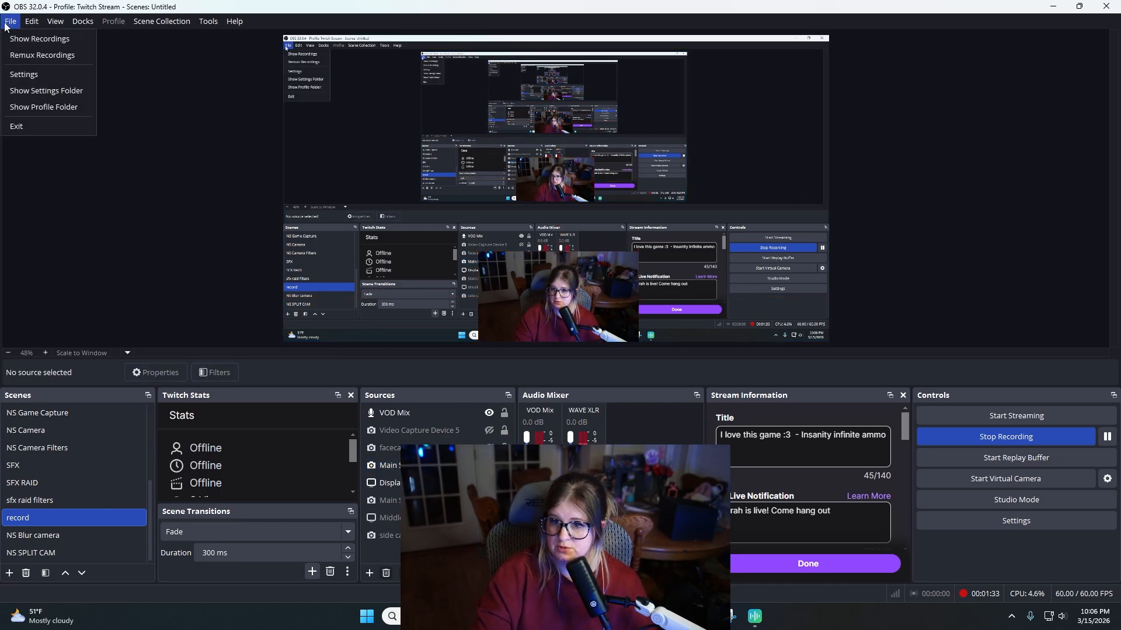
pyautogui.click(24, 74)
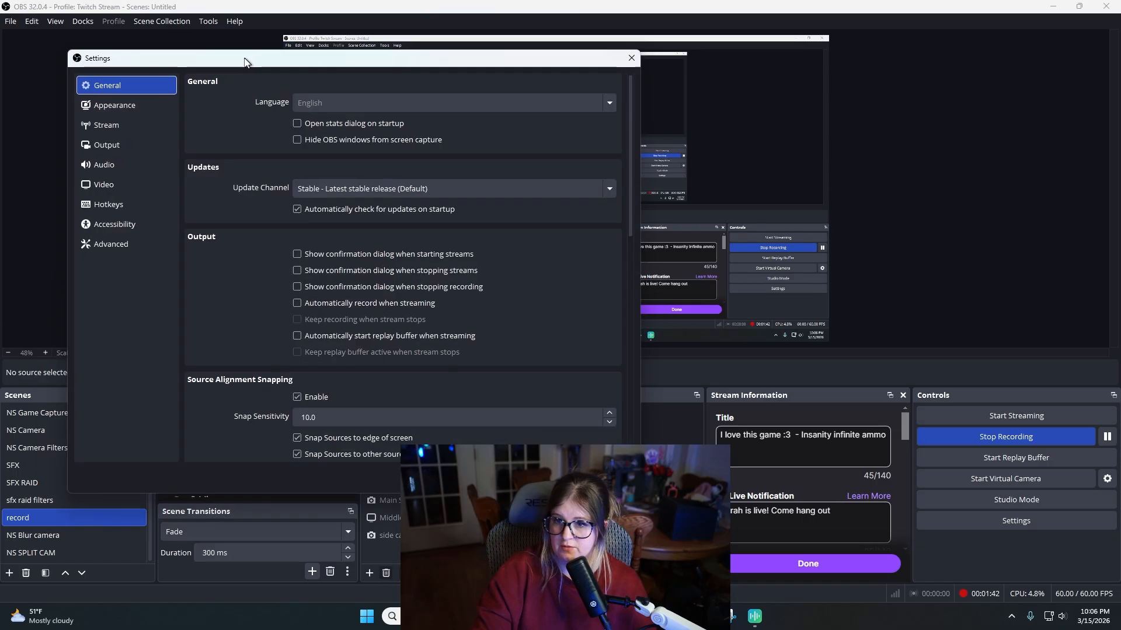
pyautogui.moveTo(243, 63); pyautogui.dragTo(187, 47)
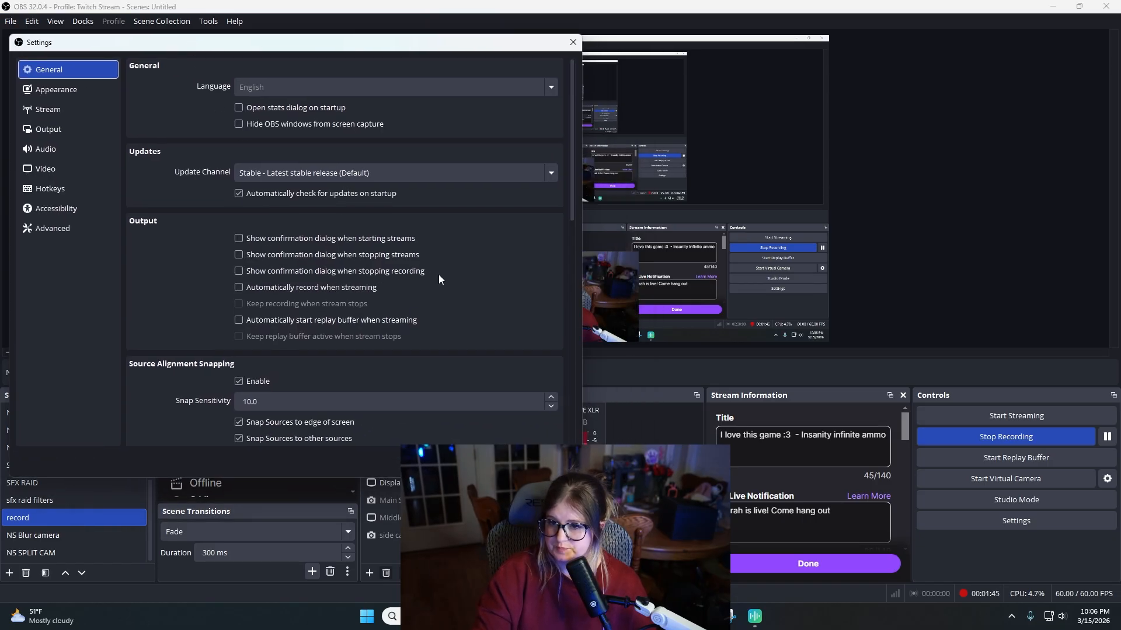
pyautogui.click(64, 153)
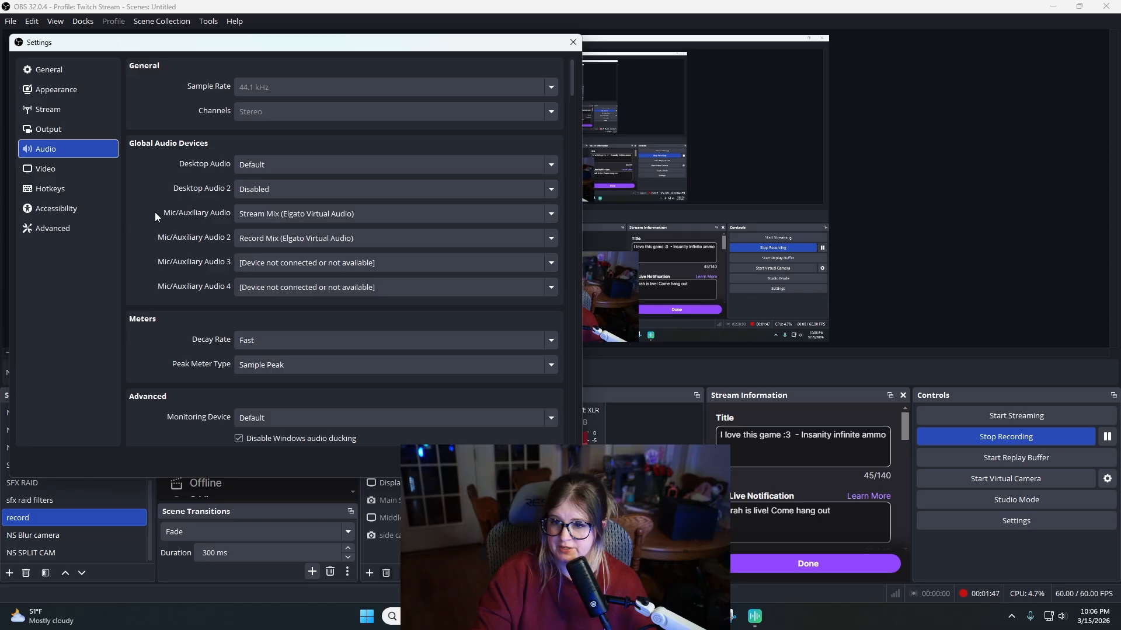
pyautogui.click(264, 217)
pyautogui.click(264, 217)
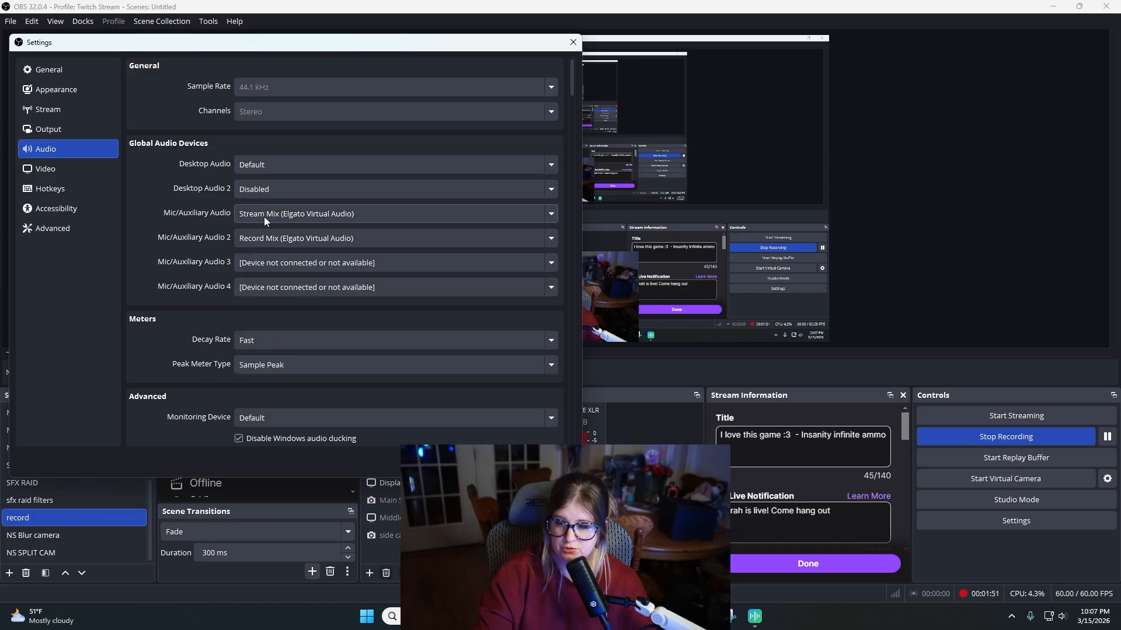
pyautogui.click(506, 462)
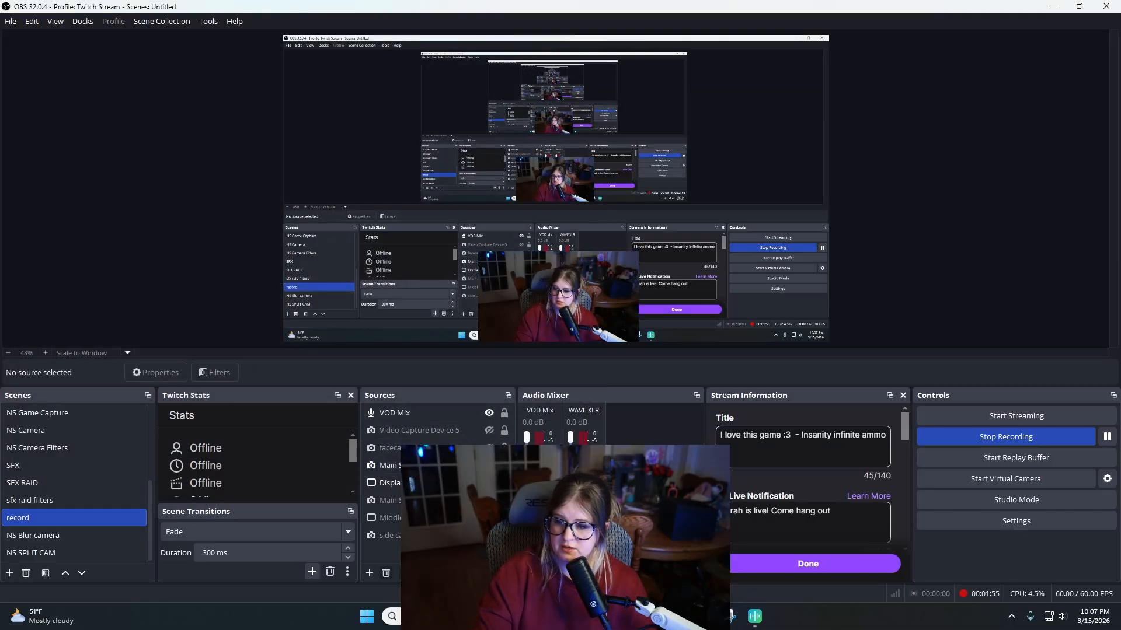
# Hide the VOD Mix source from the audio mixer and move the OBS window away to return to Wave Link.
pyautogui.rightClick(549, 467)
pyautogui.click(573, 425)
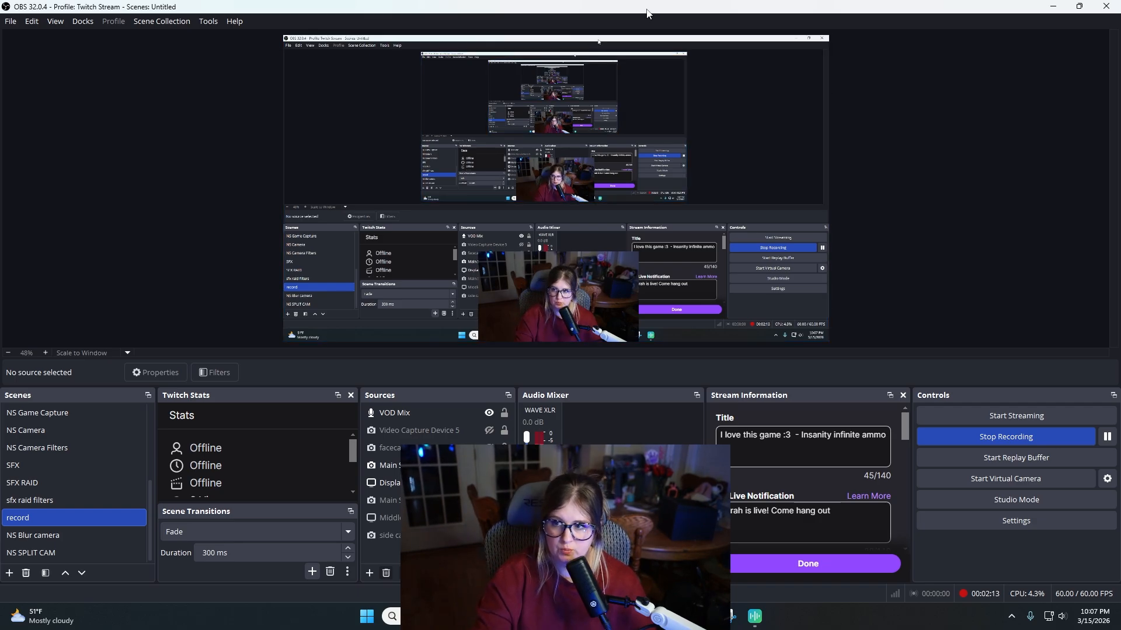
pyautogui.moveTo(646, 8); pyautogui.dragTo(0, 88)
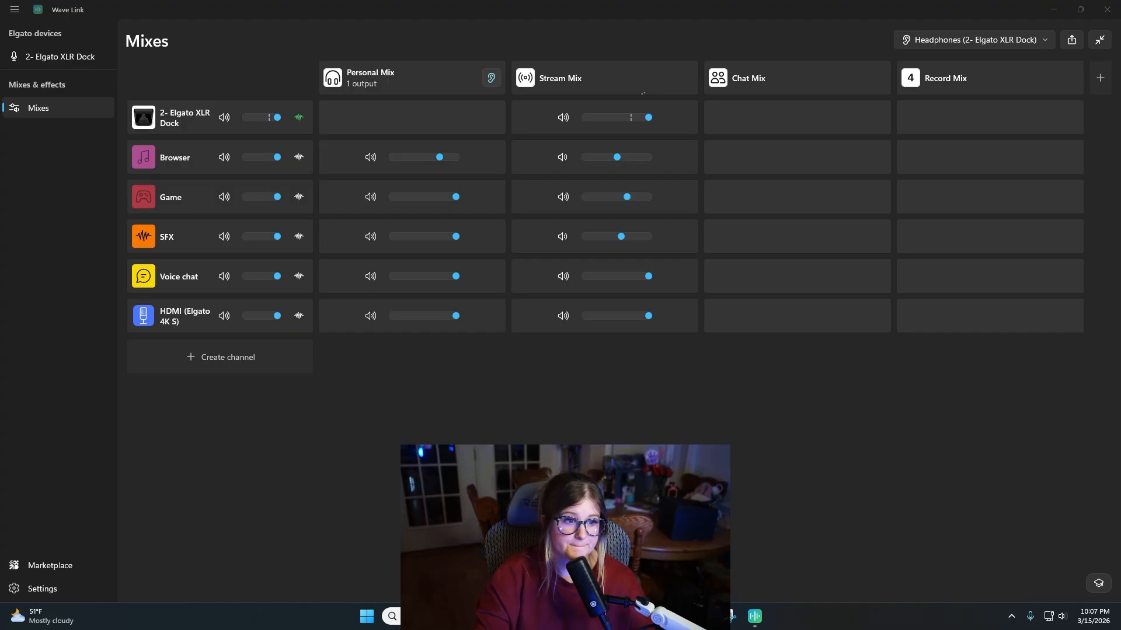